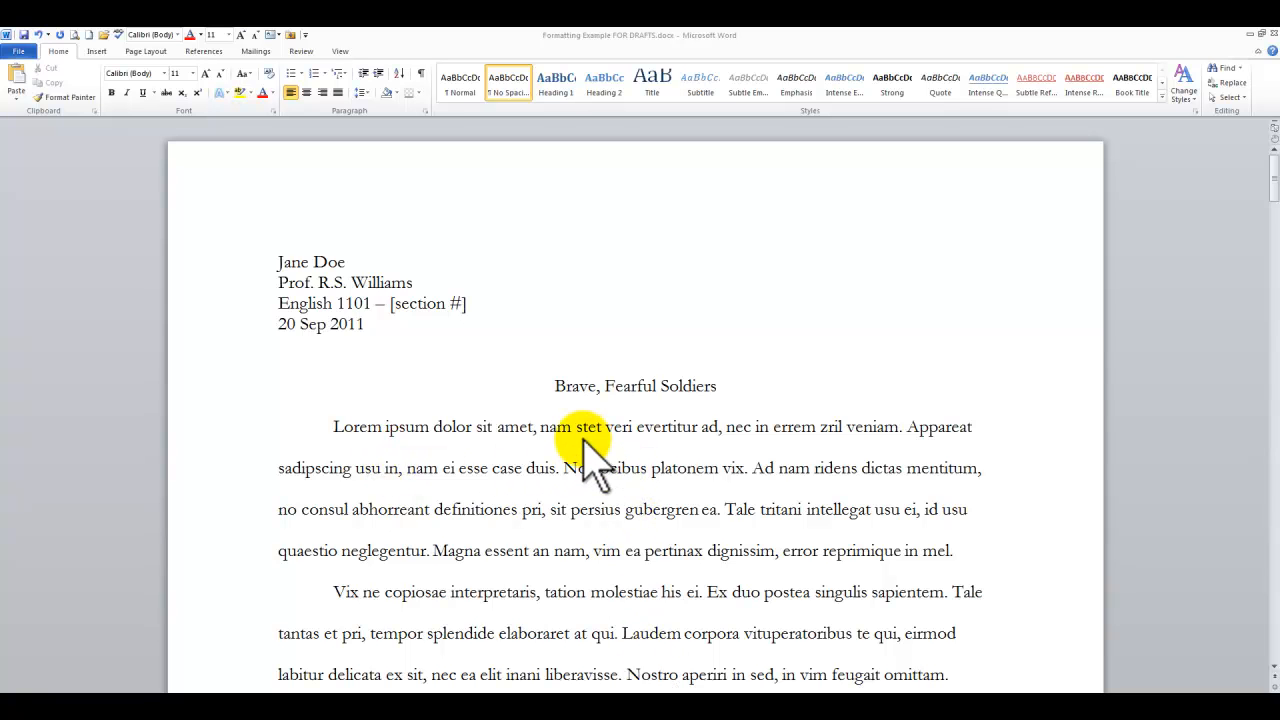
Step: Examine the essay's font, centred title, paragraph indents and No Spacing style
click(507, 421)
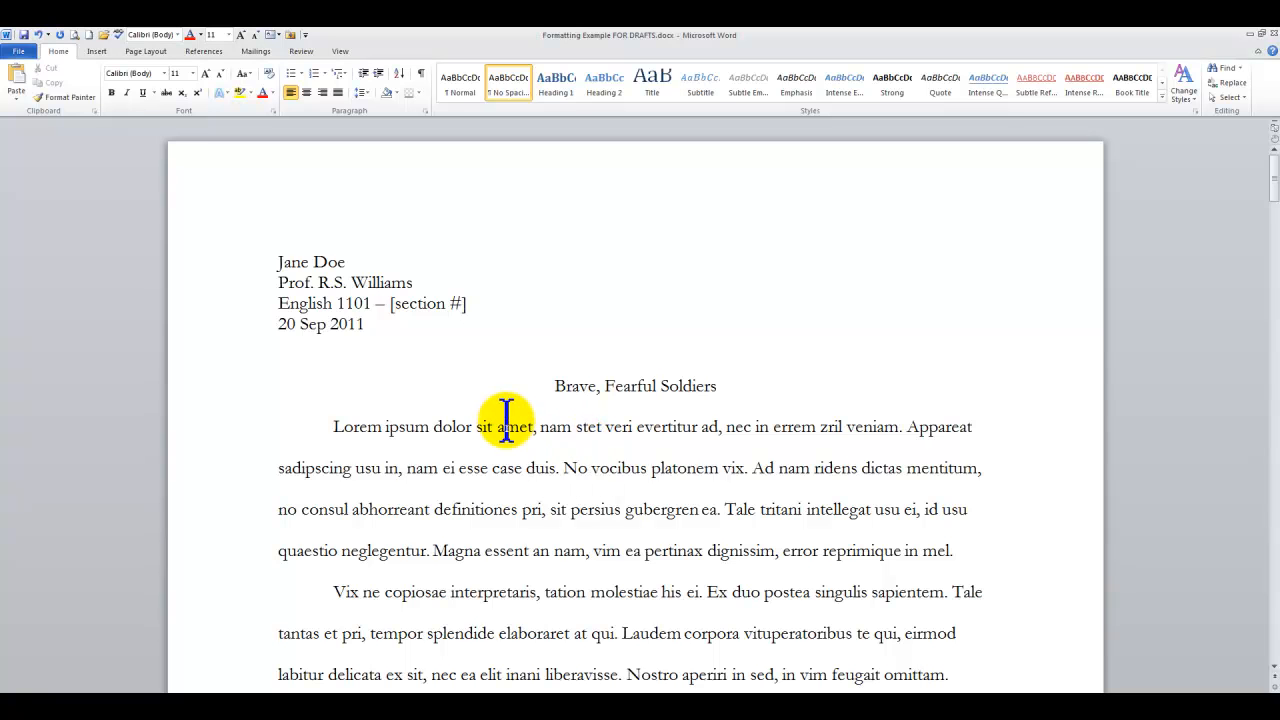
click(538, 426)
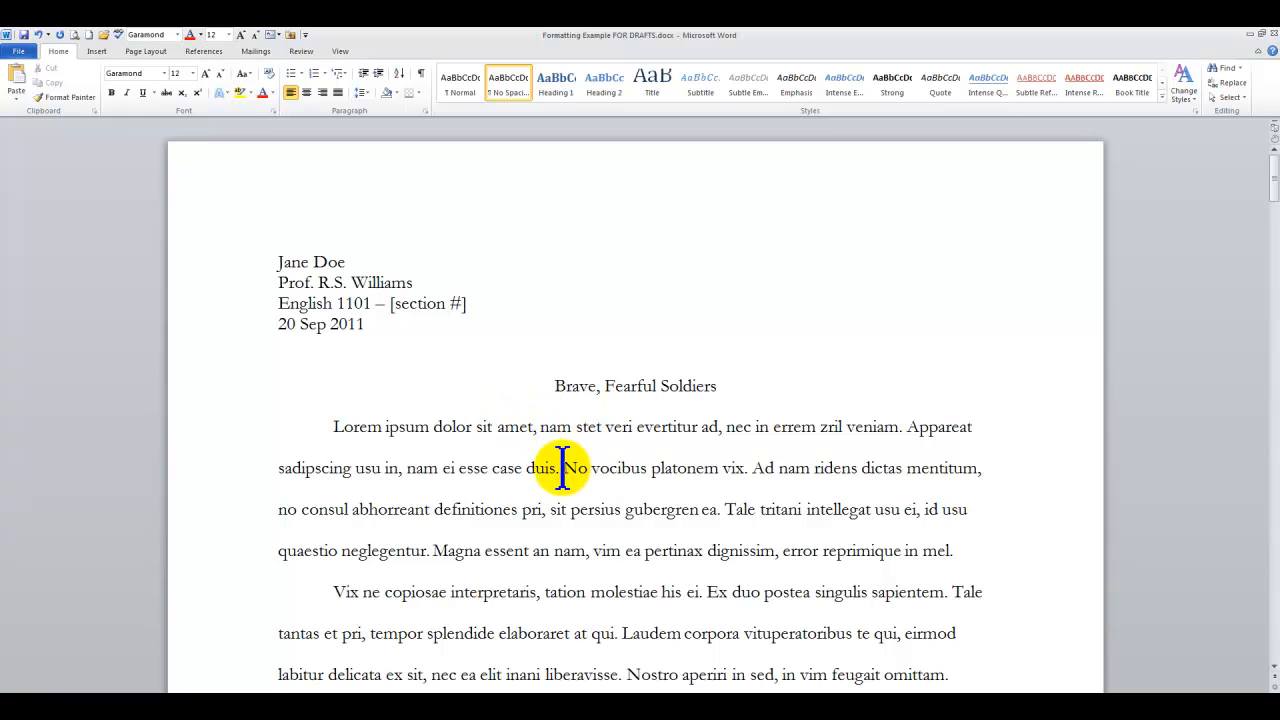
click(442, 467)
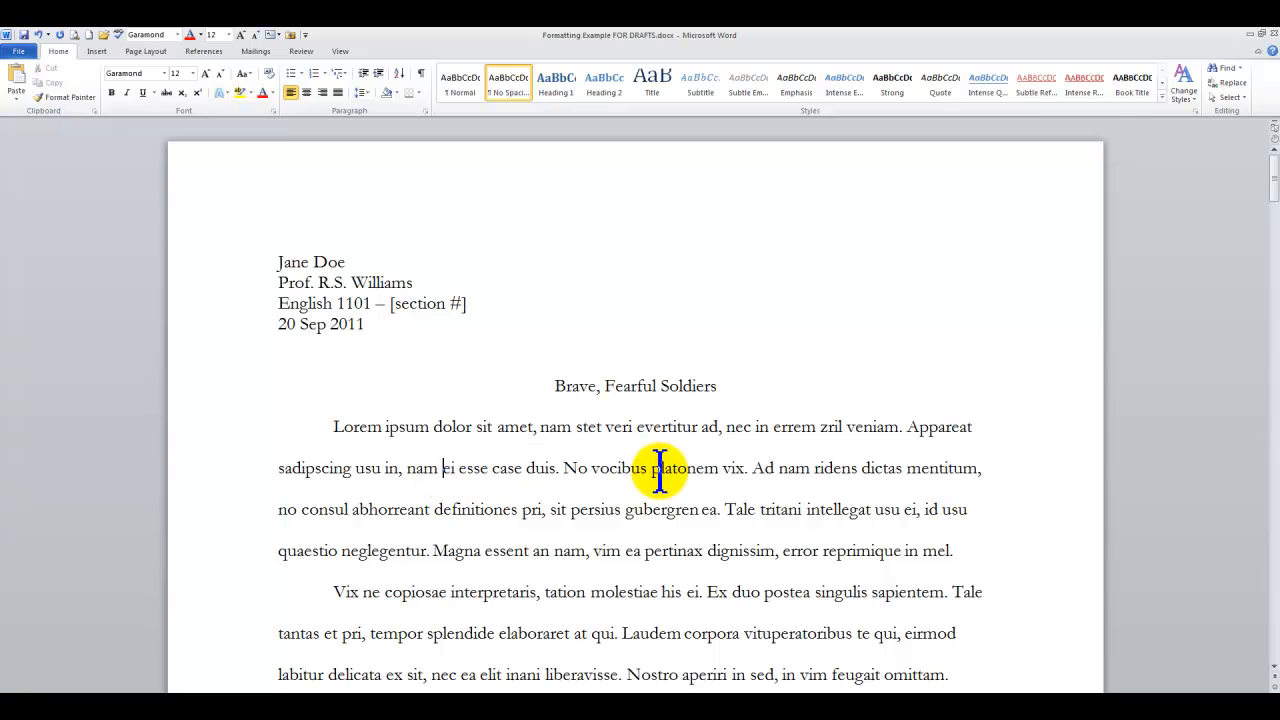
click(665, 468)
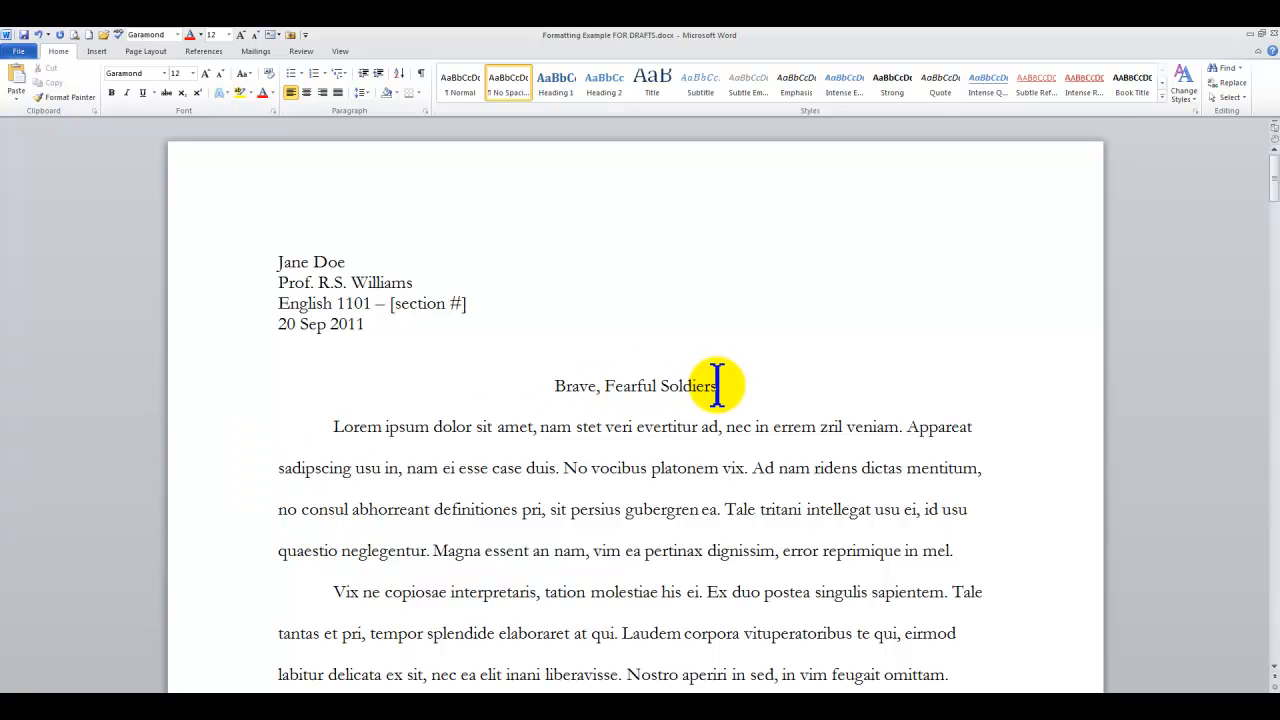
drag(717, 386, 566, 386)
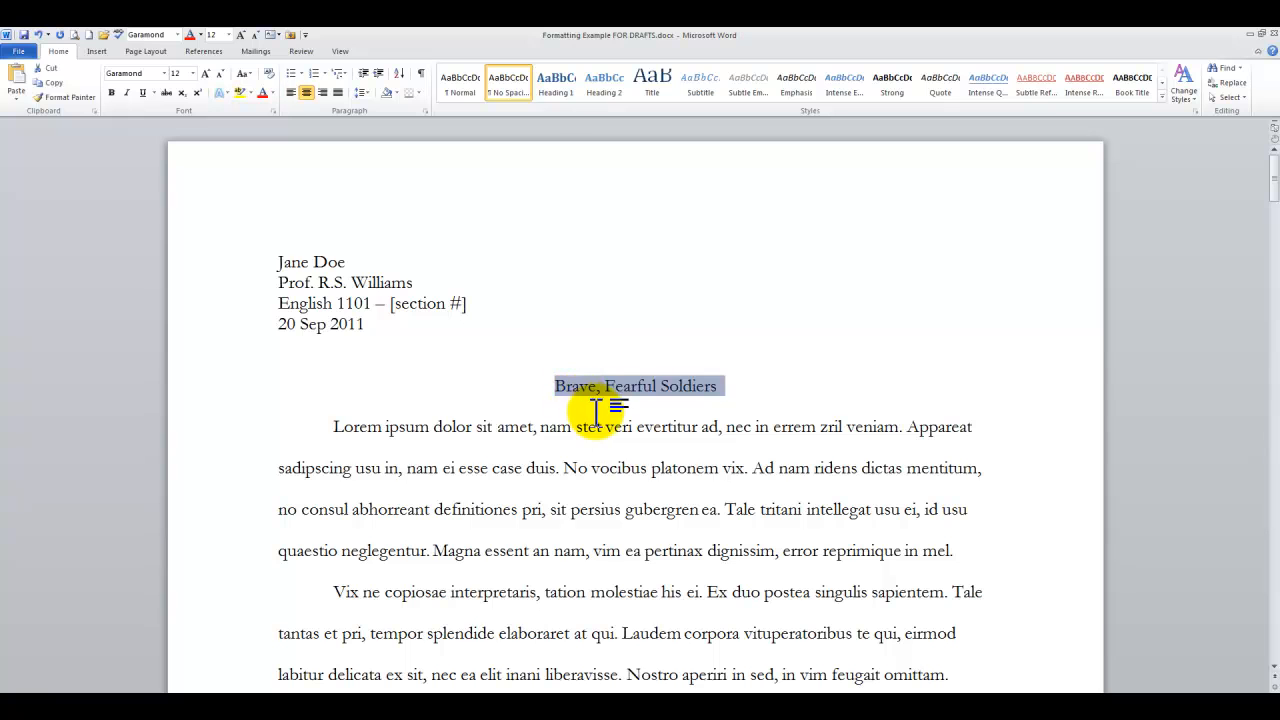
click(596, 410)
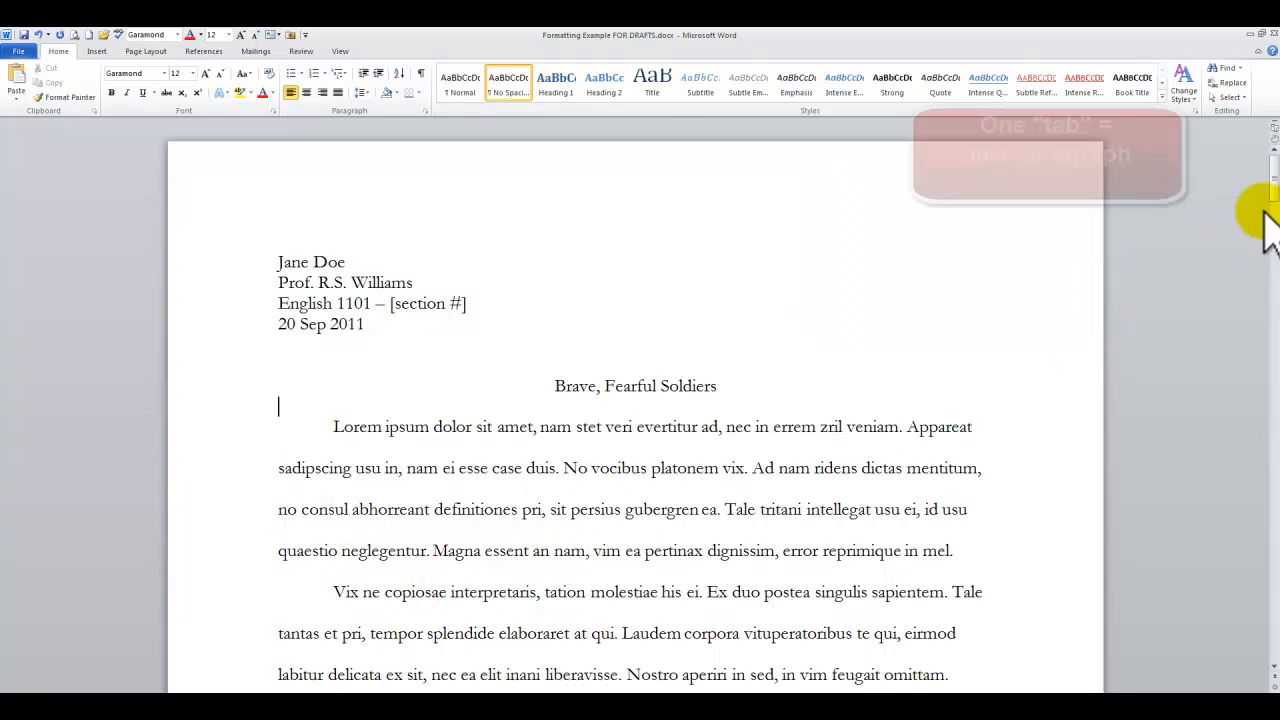
drag(1273, 182, 1273, 190)
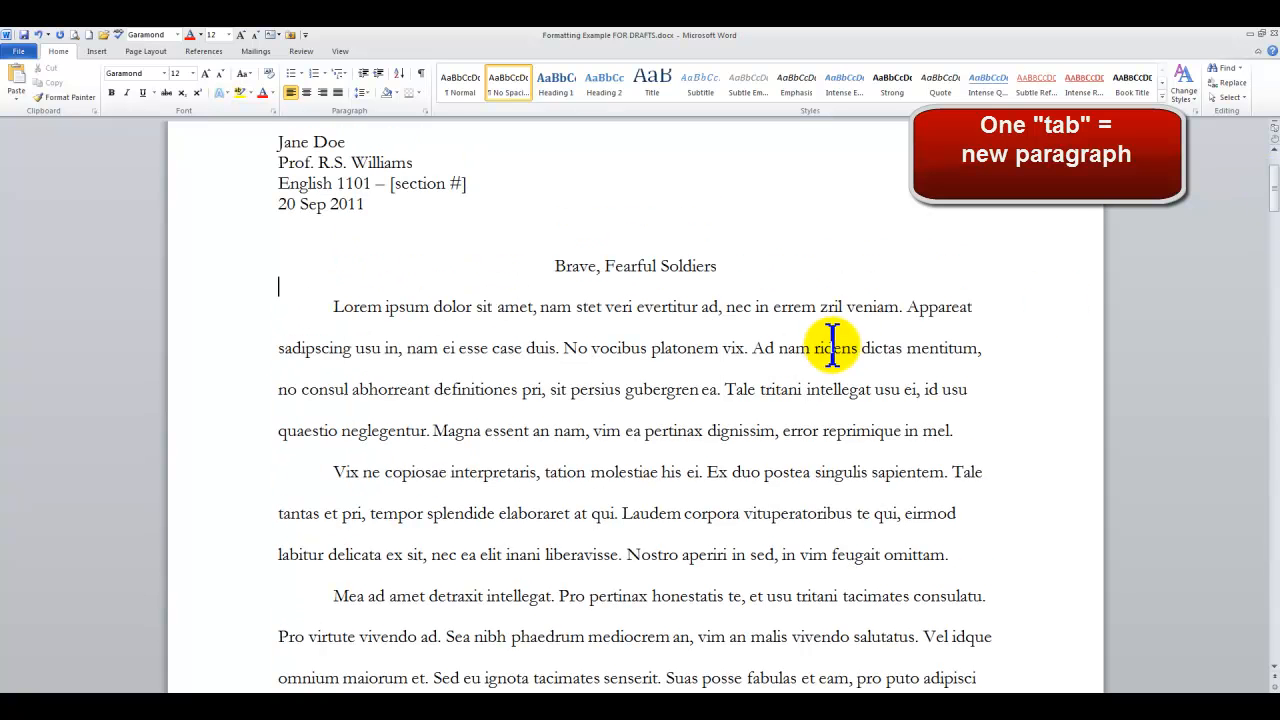
click(333, 302)
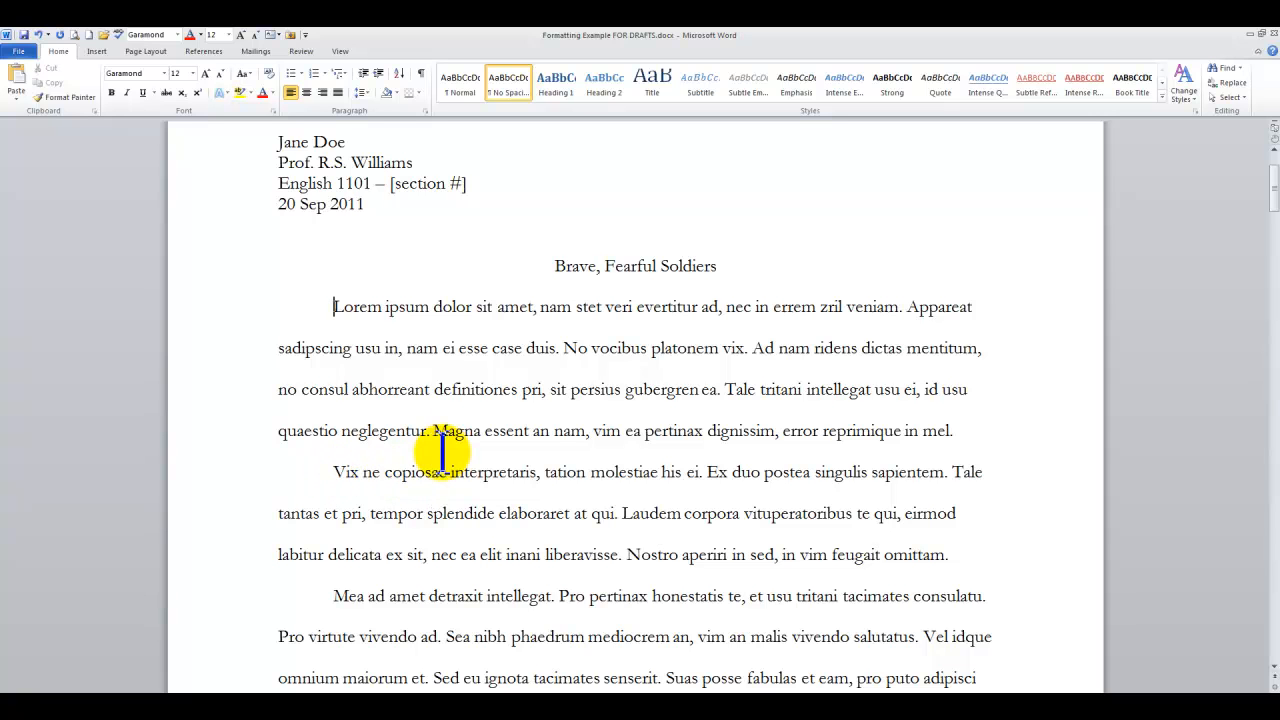
click(462, 389)
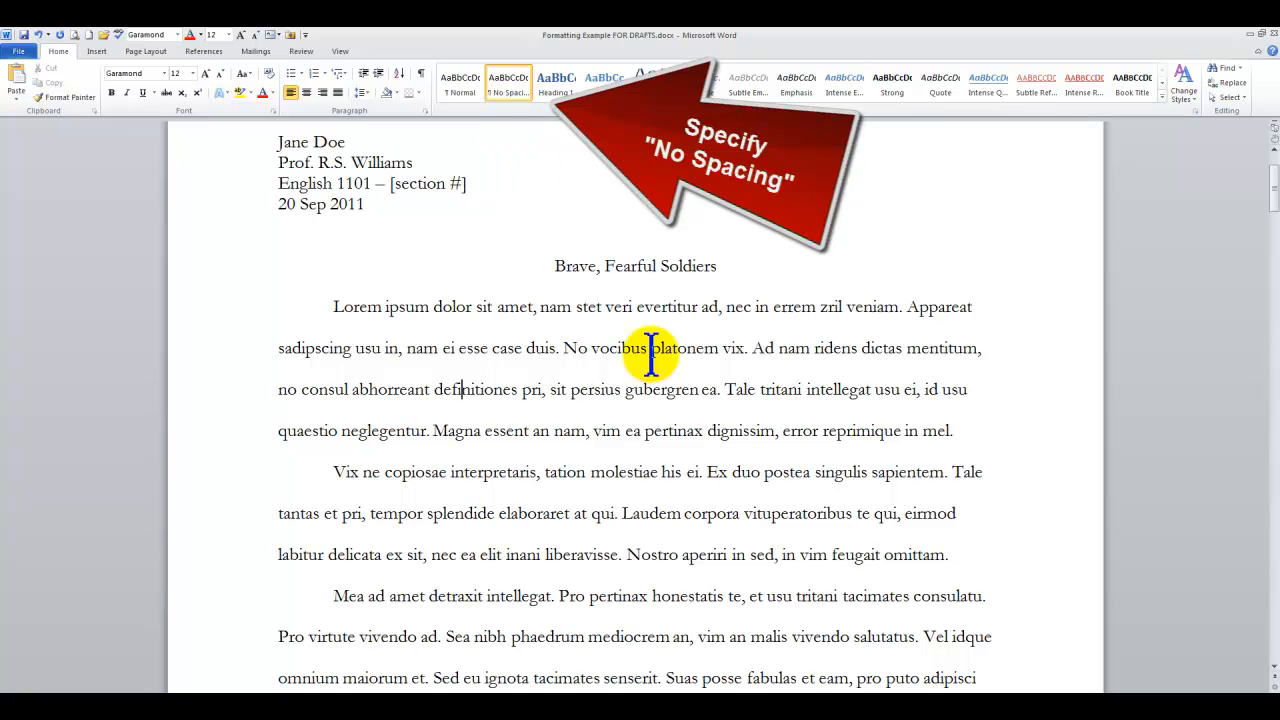
scroll(766, 506, down, 5)
scroll(760, 525, up, 6)
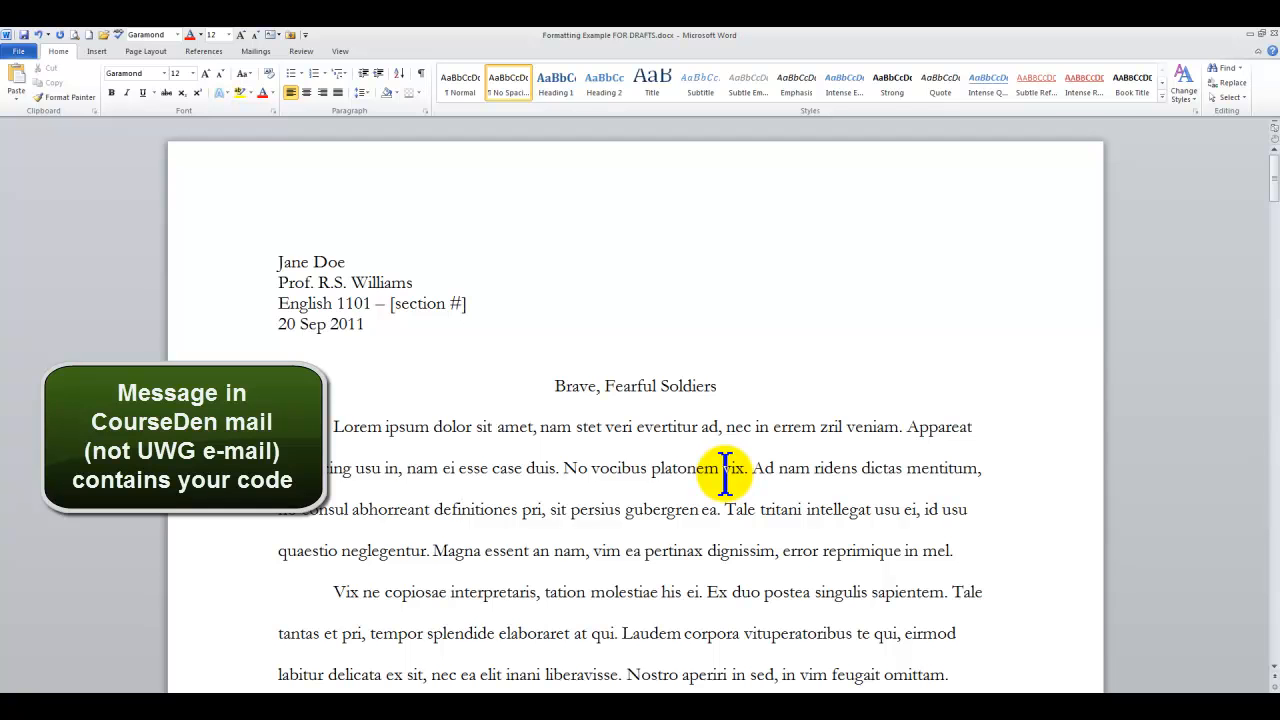
Step: Replace the student's name in the essay heading with the code Z-1230
click(345, 262)
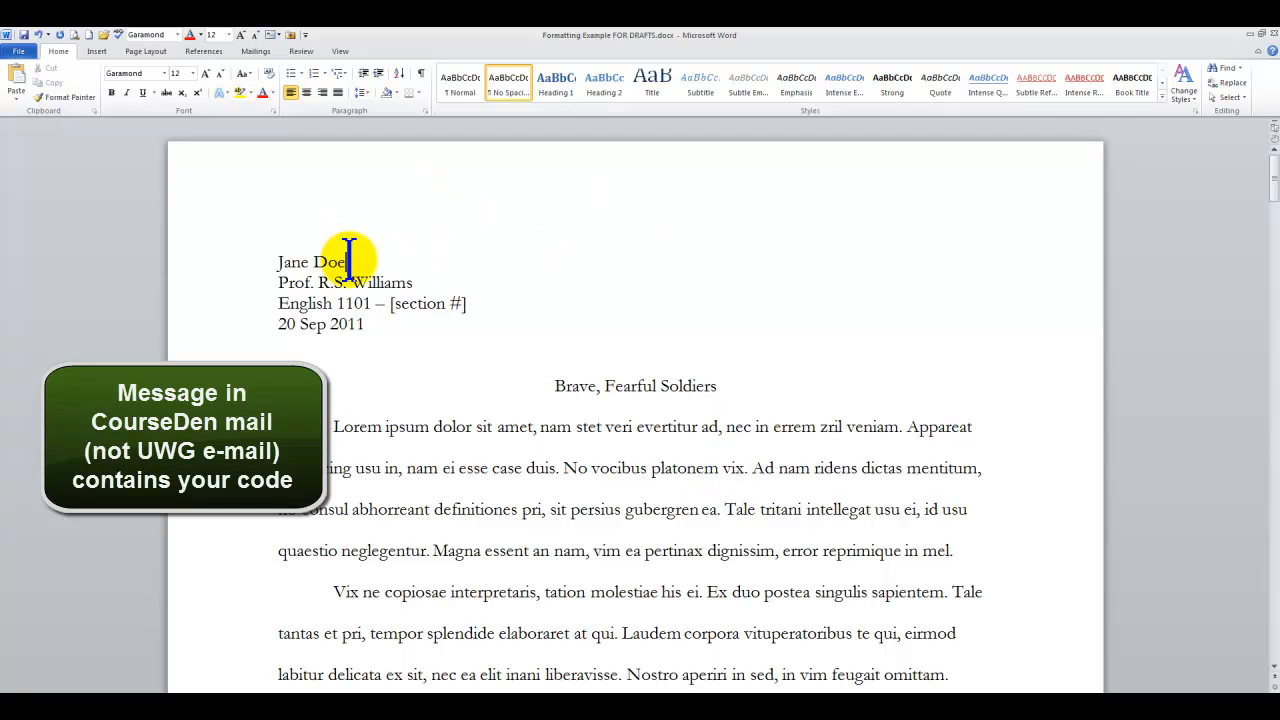
key(BackSpace)
key(BackSpace)
key(BackSpace)
key(BackSpace)
key(BackSpace)
key(BackSpace)
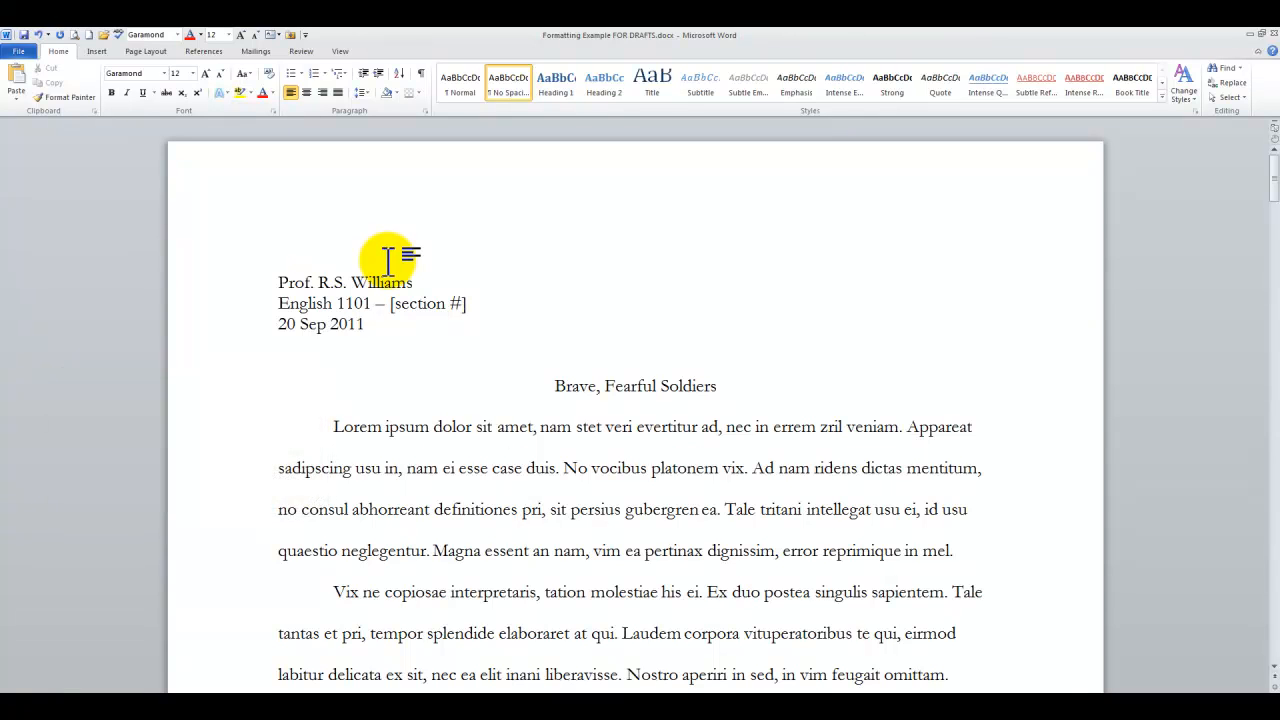
text(Z1230)
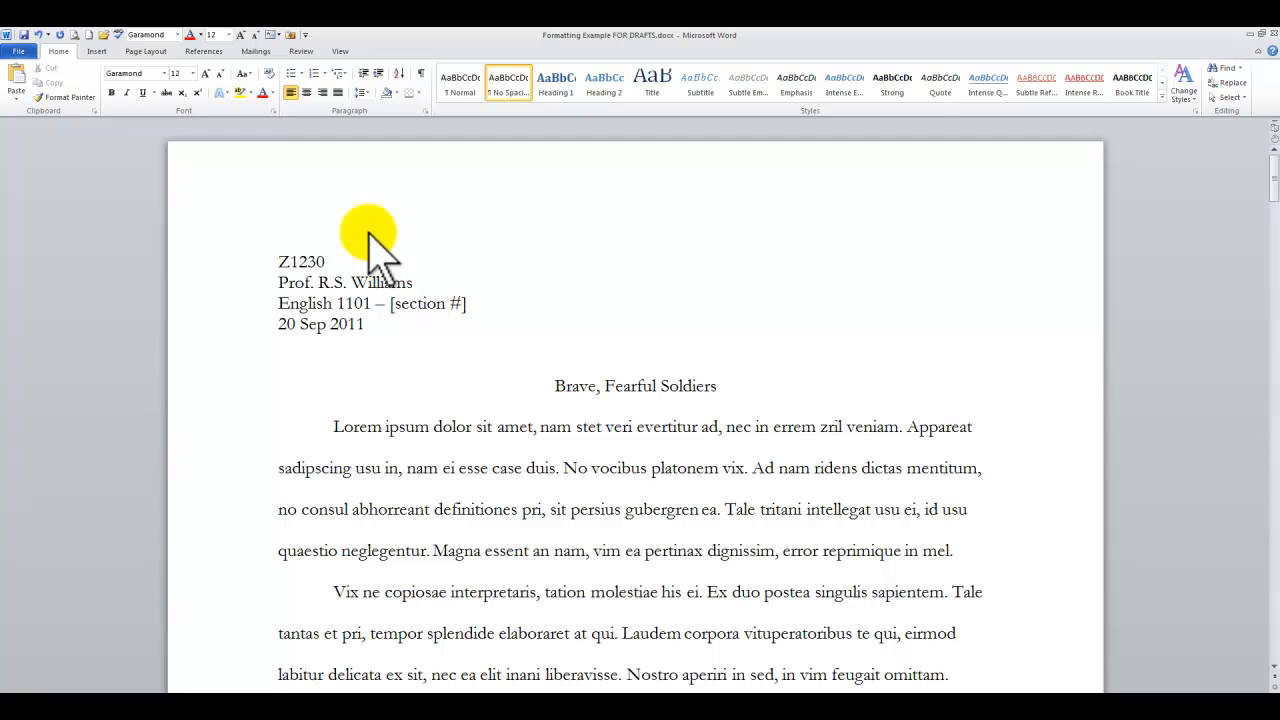
key(Left)
key(Left)
key(Left)
text(-)
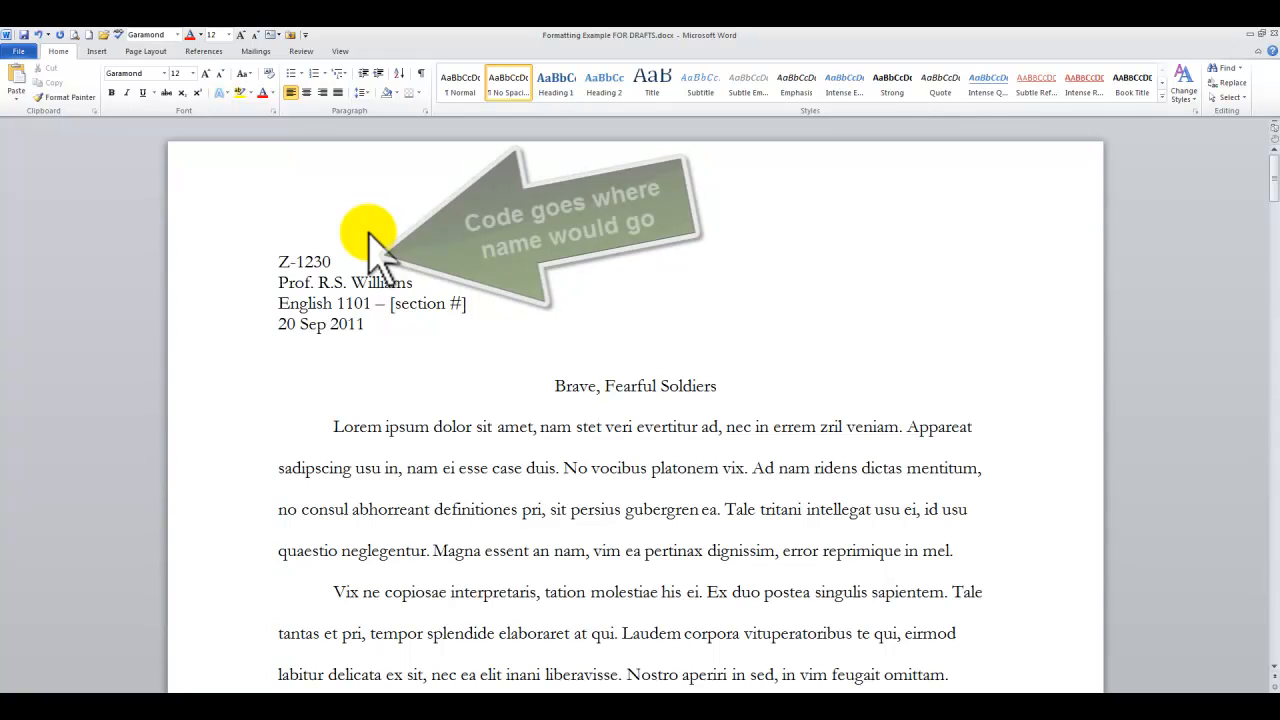
key(End)
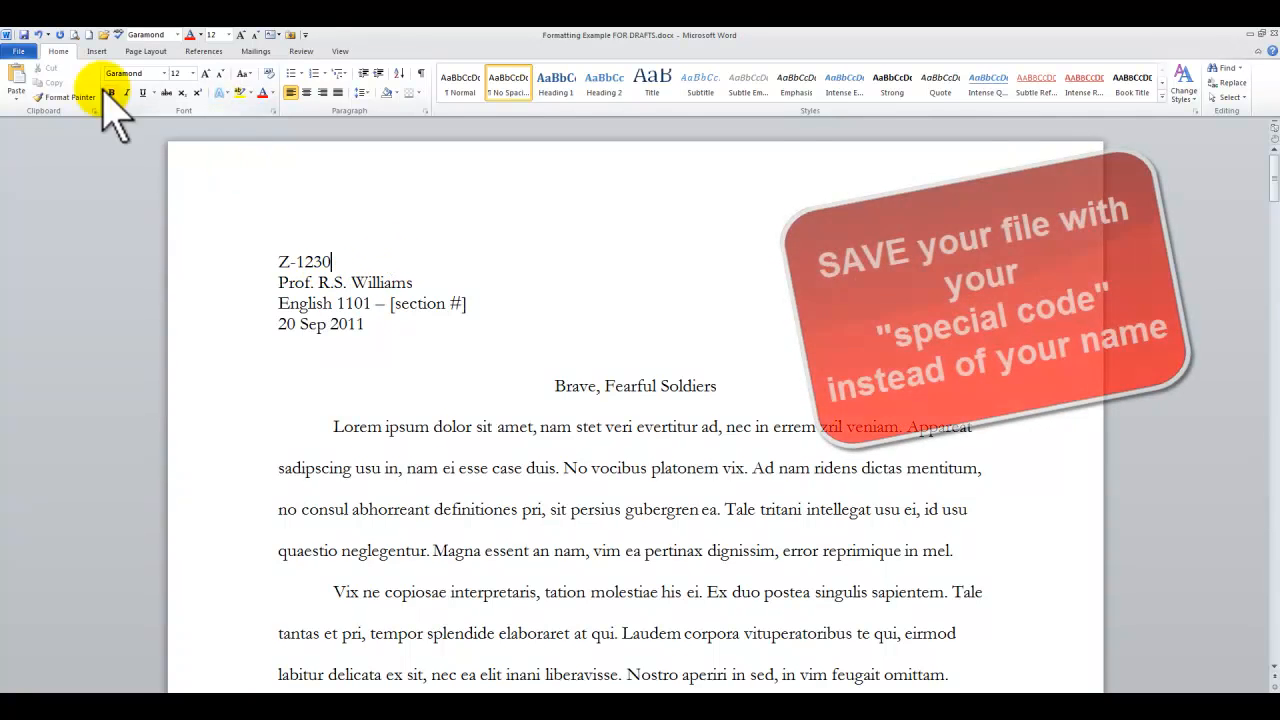
Step: Save a copy of the document under the file name "Z-1230 ESSAY #1 DRAFT.docx"
click(20, 51)
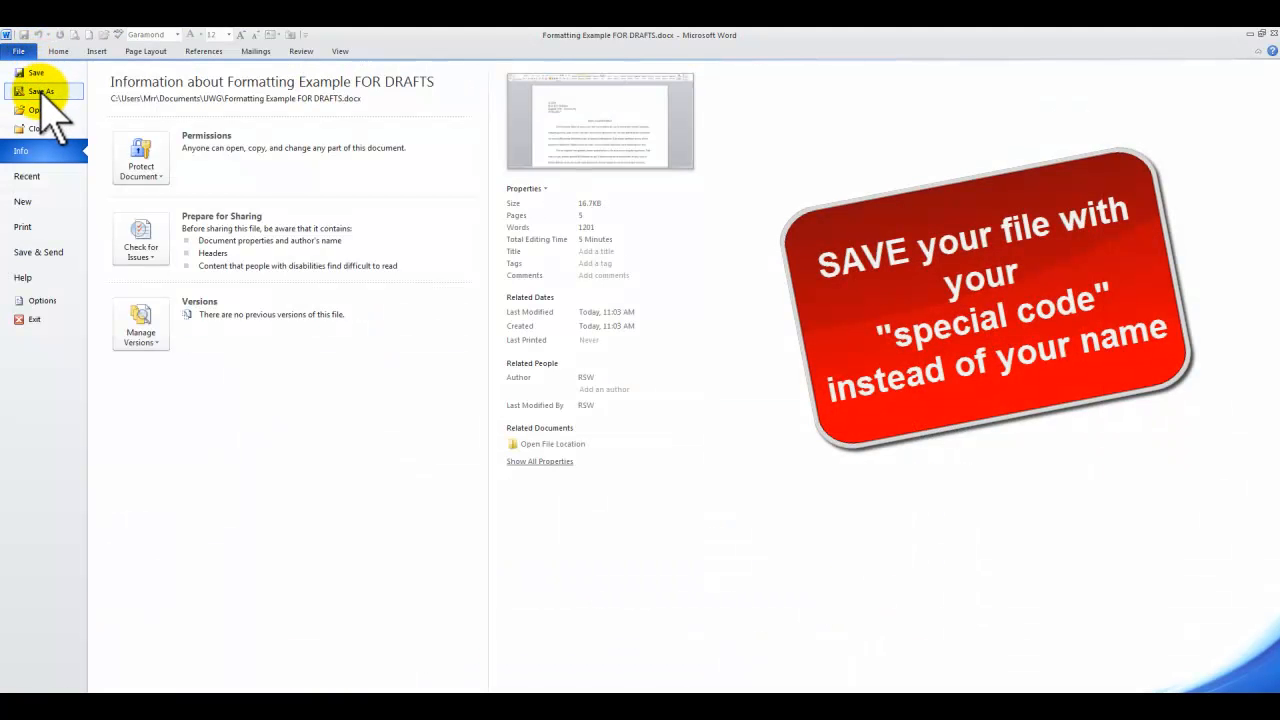
click(40, 91)
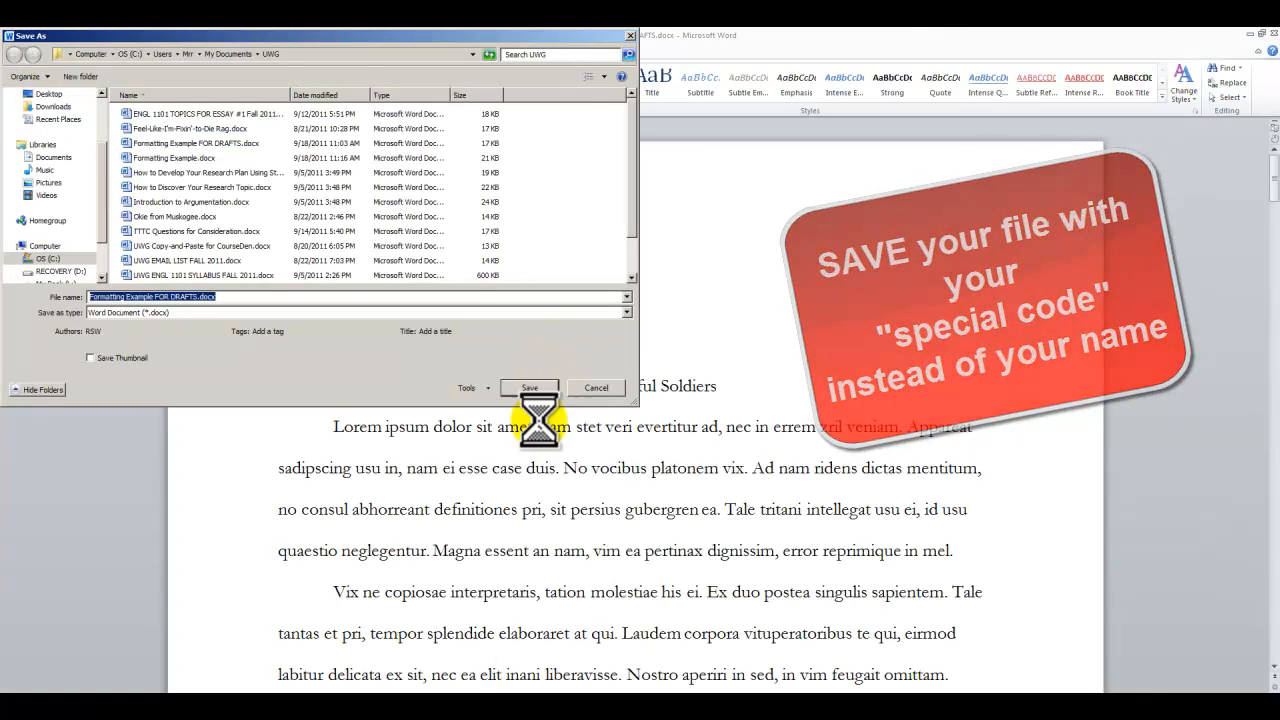
click(200, 296)
key(BackSpace)
key(BackSpace)
key(BackSpace)
key(BackSpace)
key(BackSpace)
key(BackSpace)
key(BackSpace)
key(BackSpace)
key(BackSpace)
key(BackSpace)
key(BackSpace)
key(BackSpace)
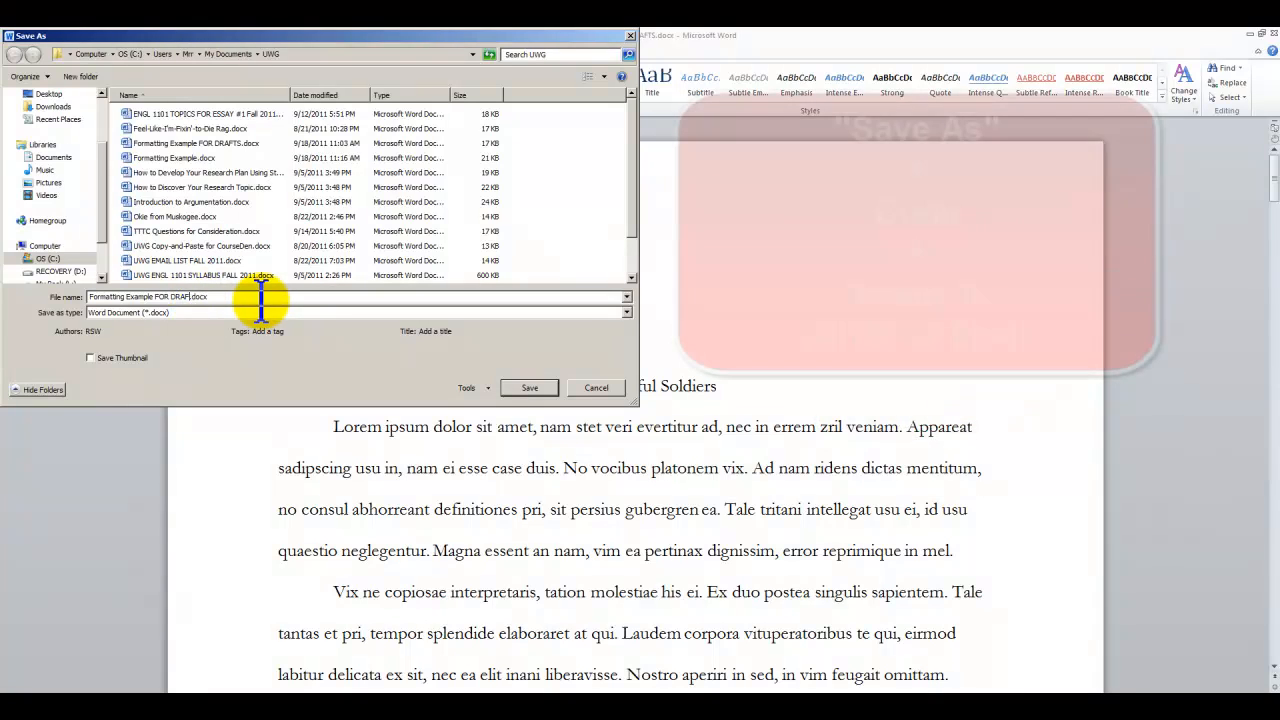
key(BackSpace)
key(BackSpace)
key(BackSpace)
key(BackSpace)
key(BackSpace)
key(BackSpace)
key(BackSpace)
key(BackSpace)
key(BackSpace)
key(BackSpace)
key(BackSpace)
key(BackSpace)
key(BackSpace)
key(BackSpace)
key(BackSpace)
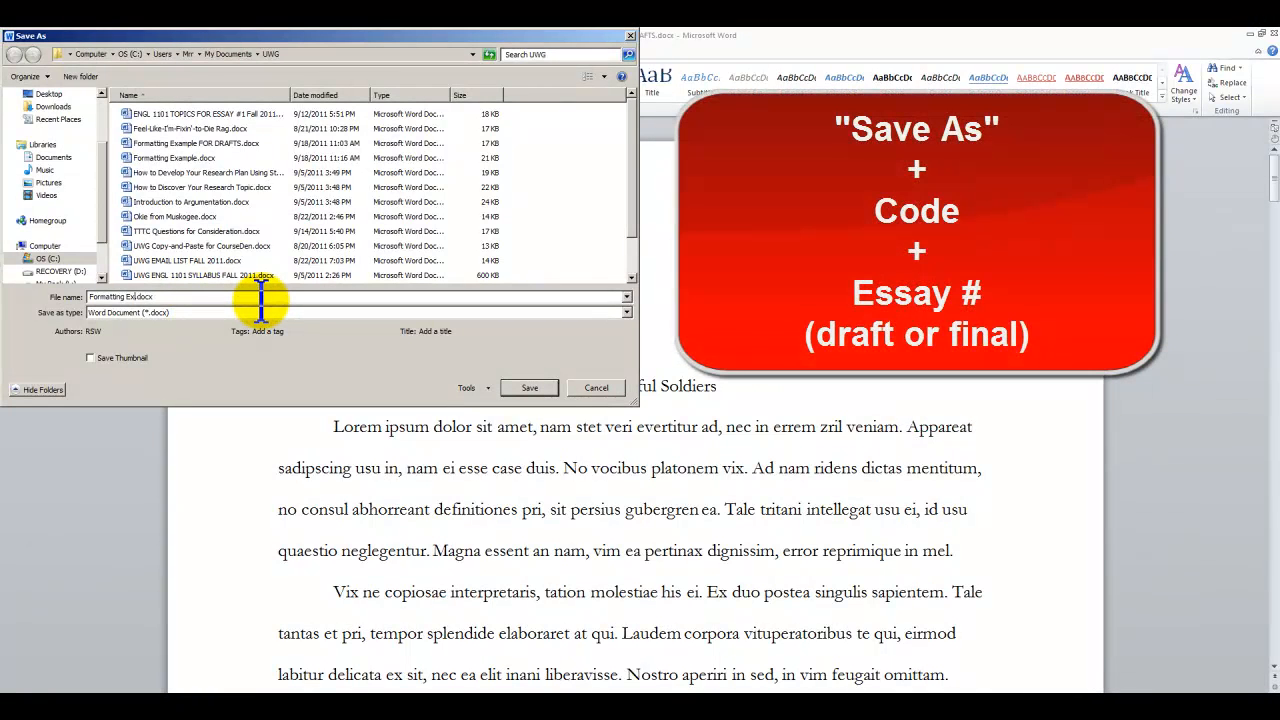
key(BackSpace)
key(BackSpace)
text(Z-1230)
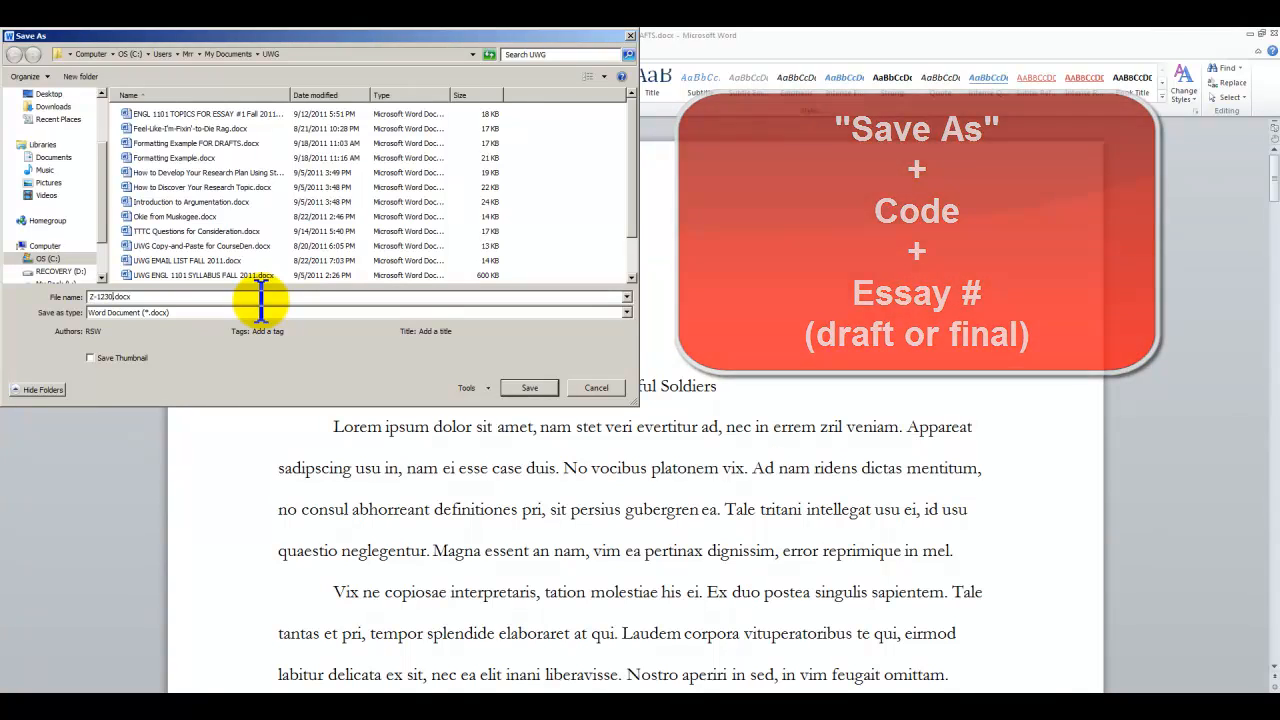
text( ESSAY )
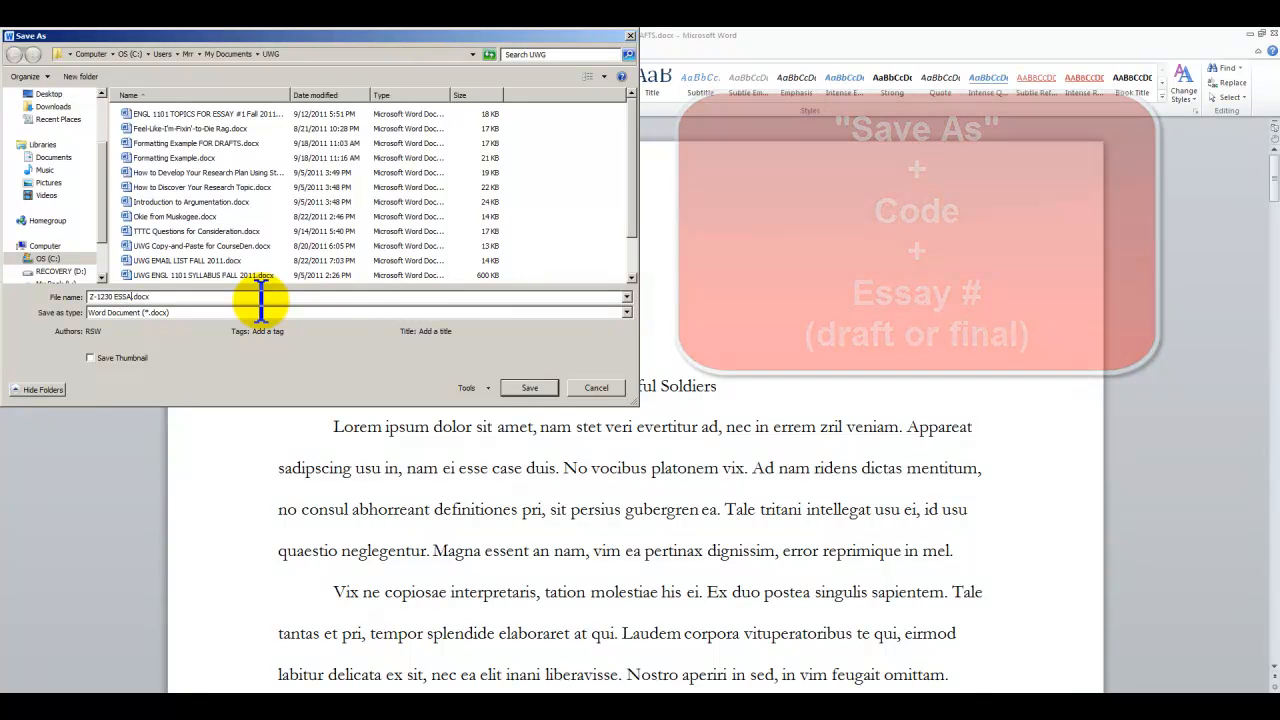
text(#1 DR)
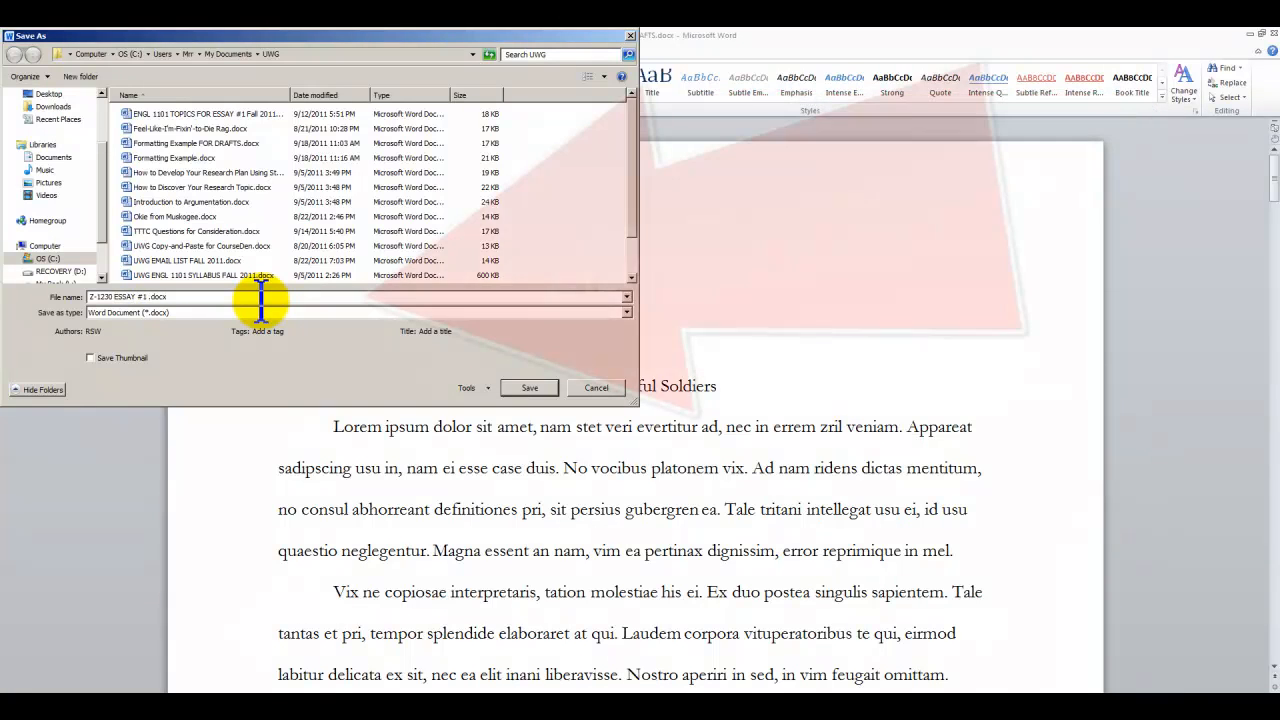
text(AFT)
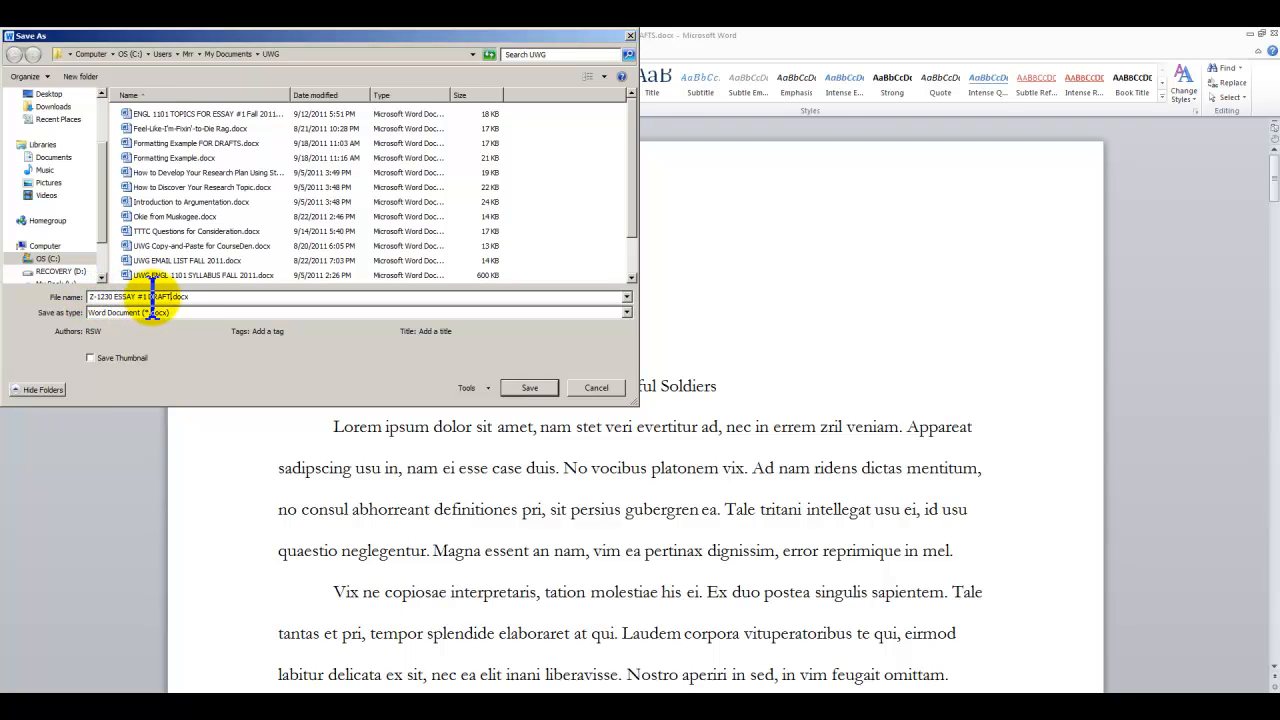
click(529, 388)
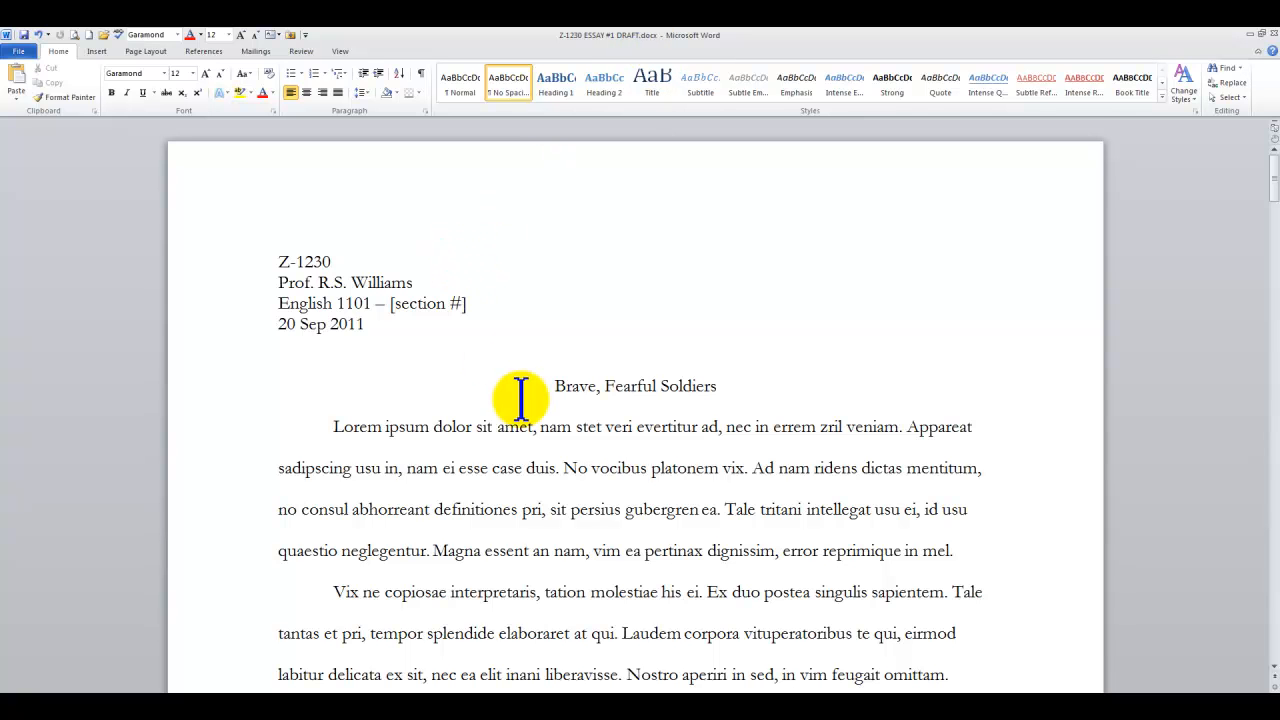
Step: Insert page numbers at the bottom of the page using the Plain Number 3 style
scroll(520, 398, down, 20)
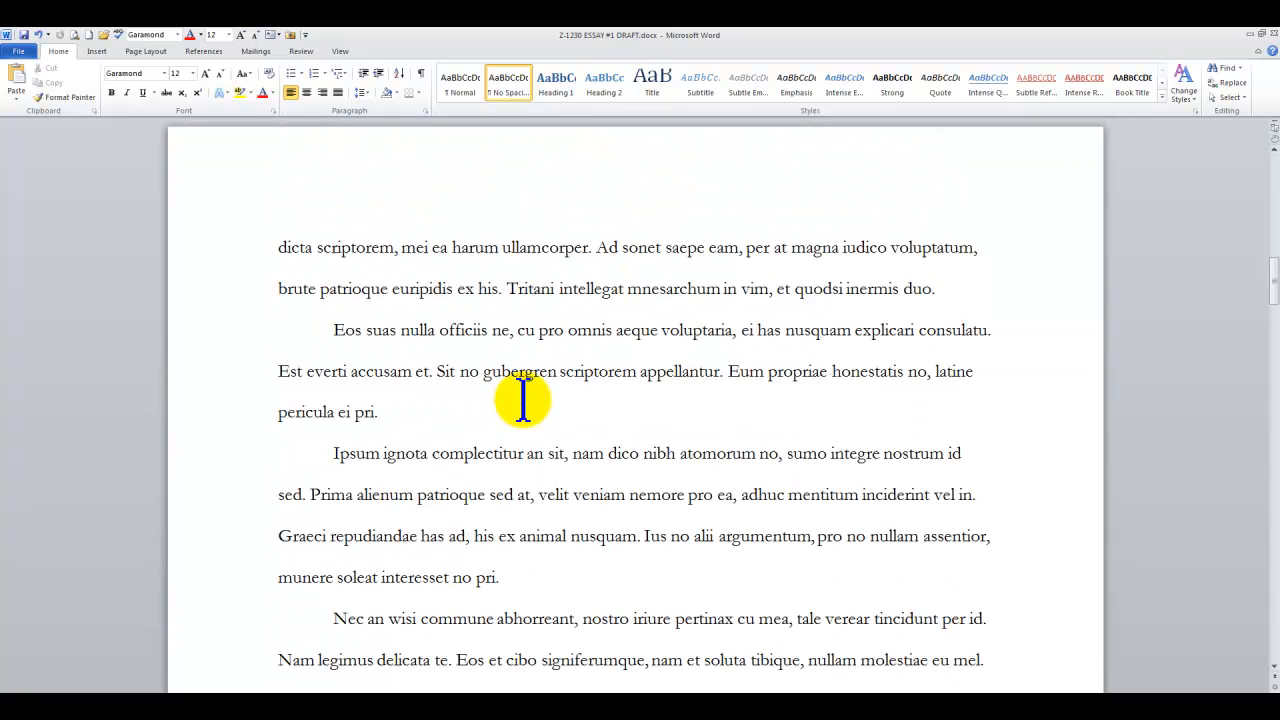
scroll(524, 398, up, 20)
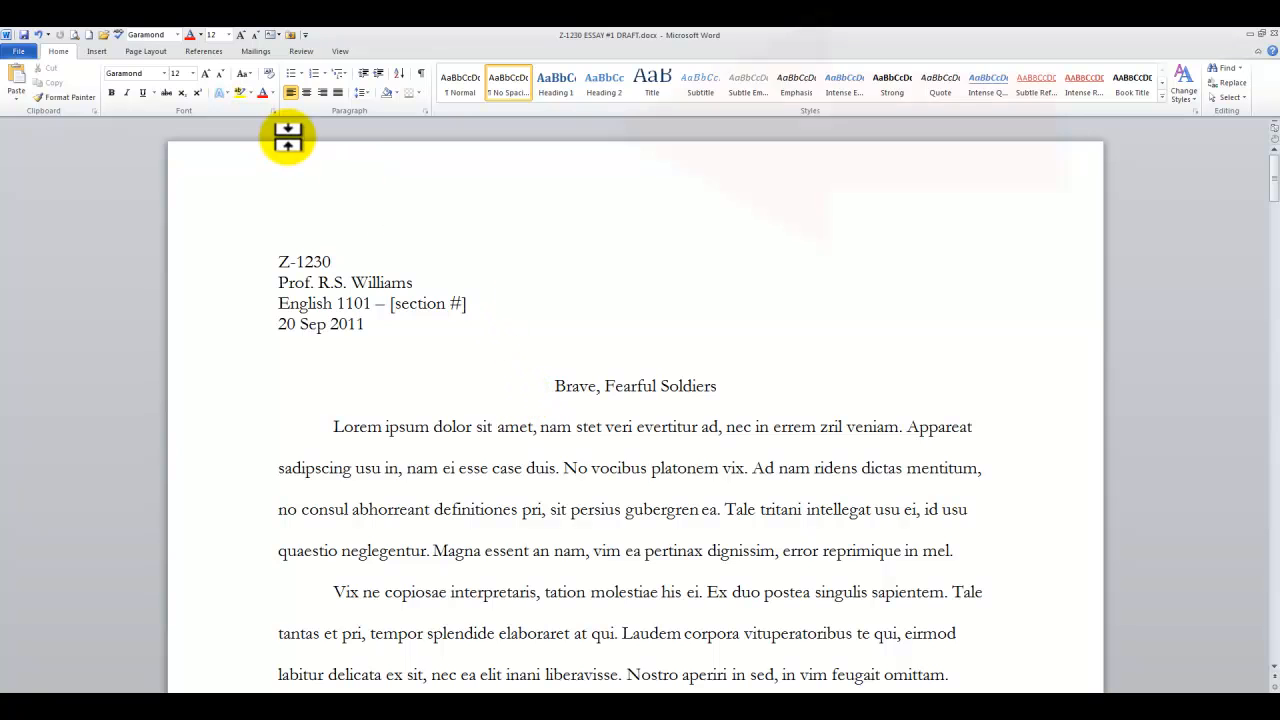
click(97, 51)
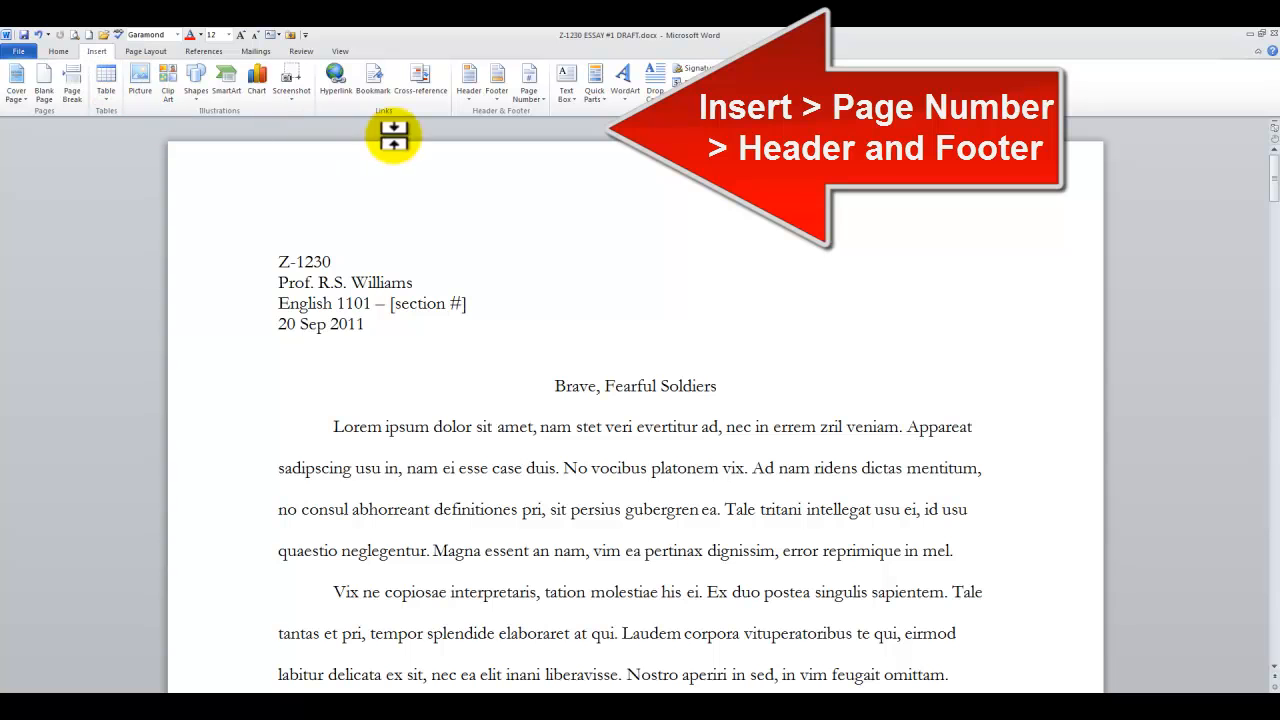
click(547, 110)
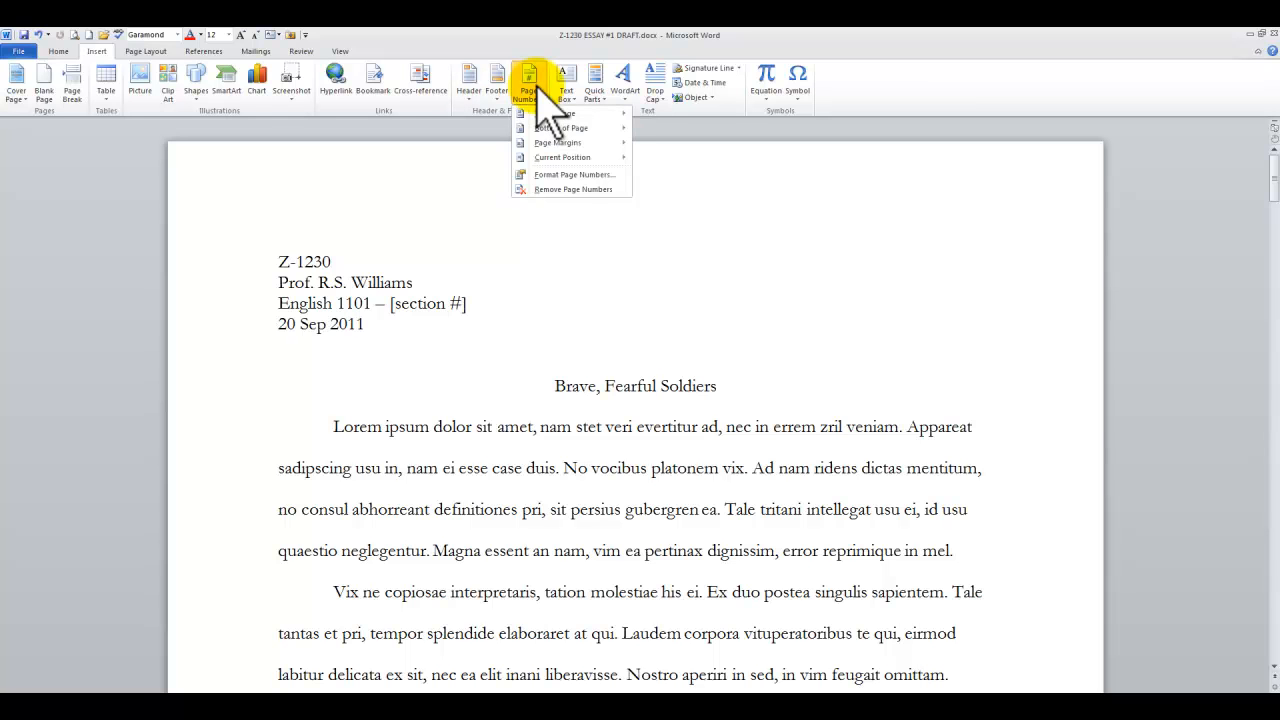
mouse_move(540, 115)
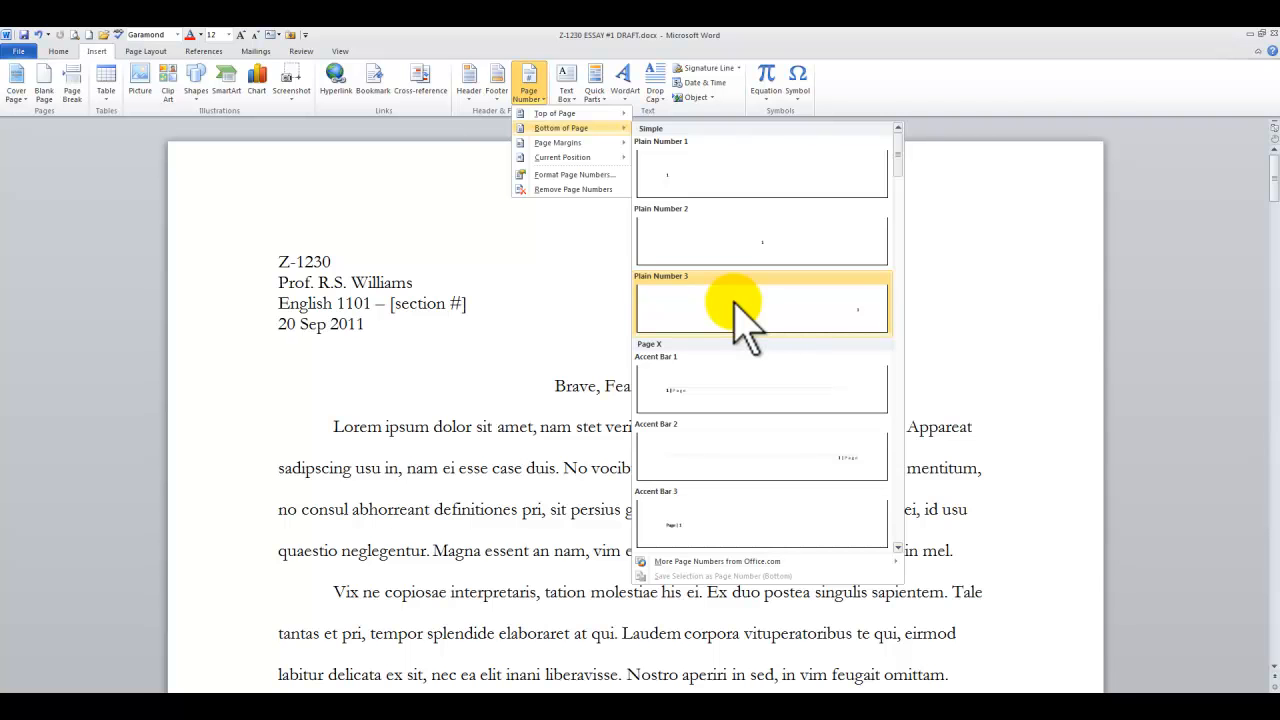
click(735, 320)
scroll(760, 345, up, 8)
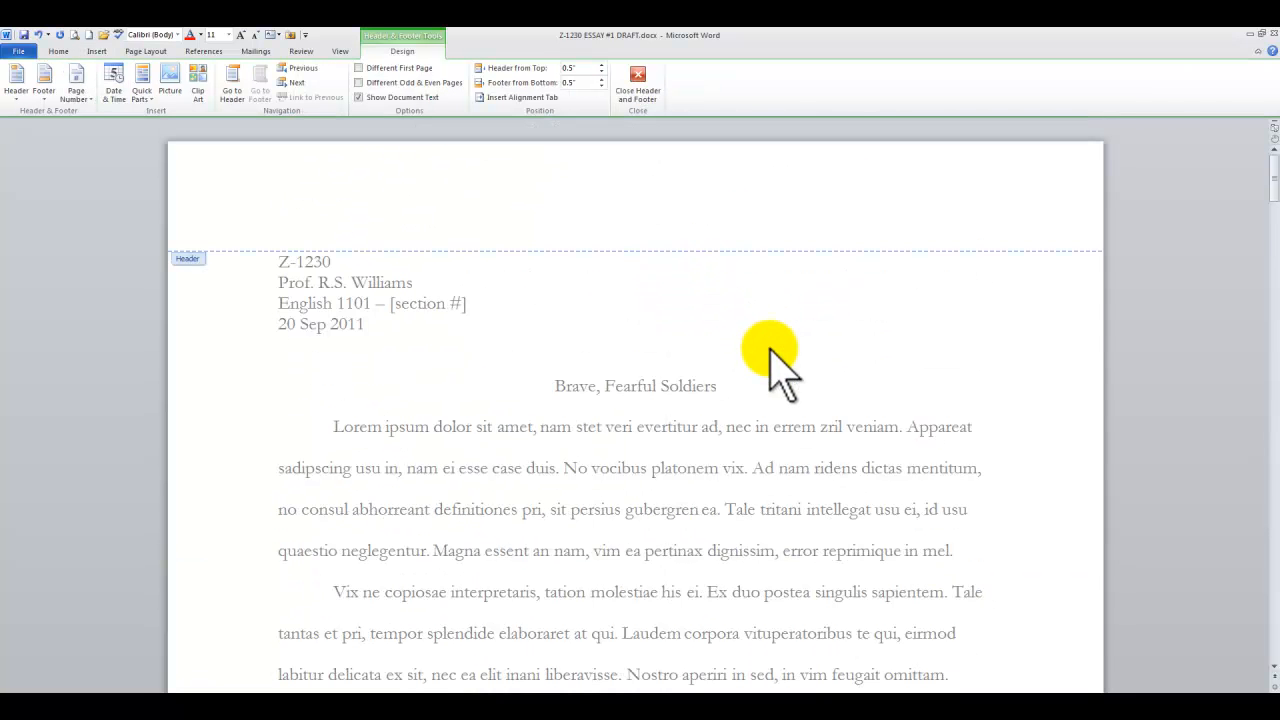
scroll(775, 370, down, 8)
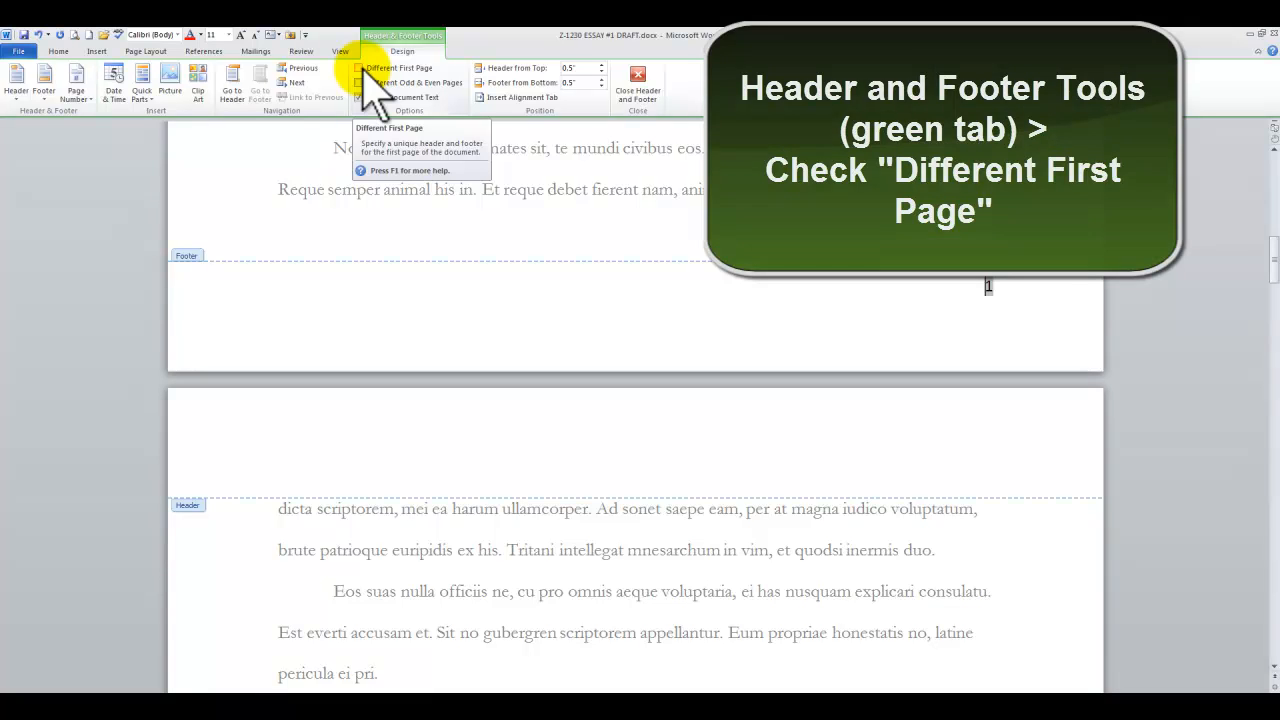
Step: Enable a different header and footer for the first page
click(364, 70)
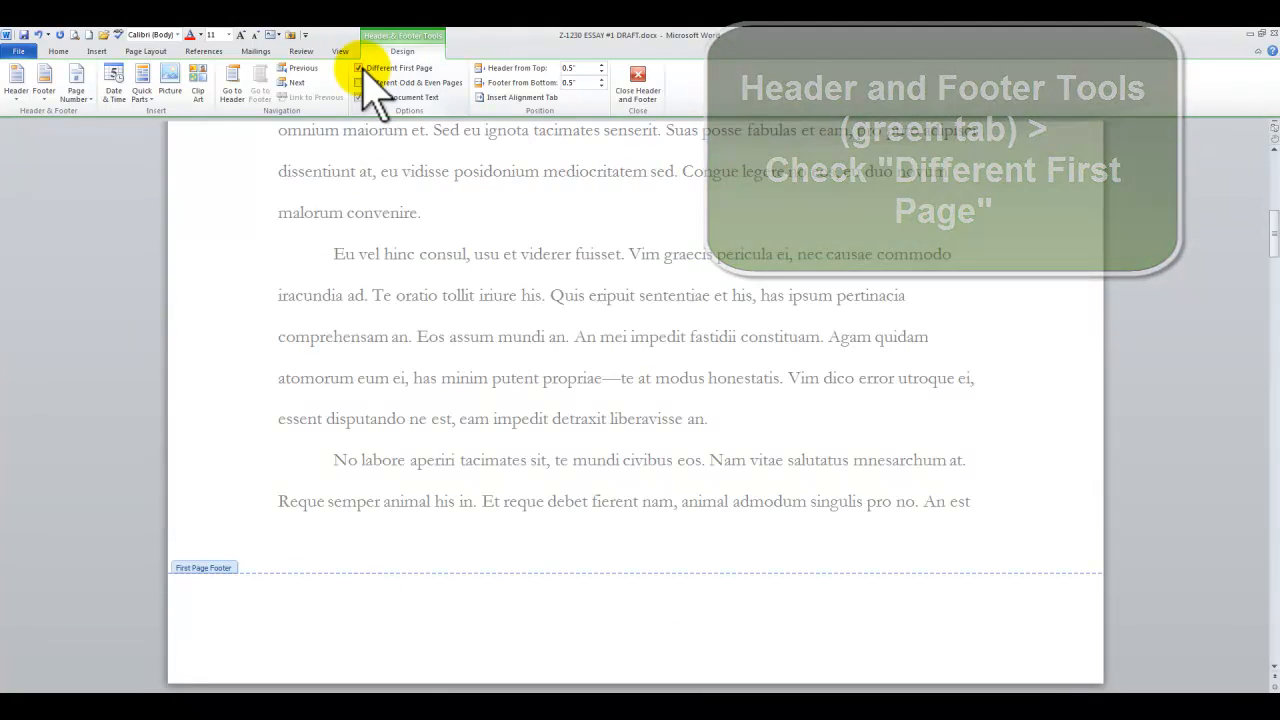
scroll(610, 275, up, 5)
scroll(613, 275, up, 2)
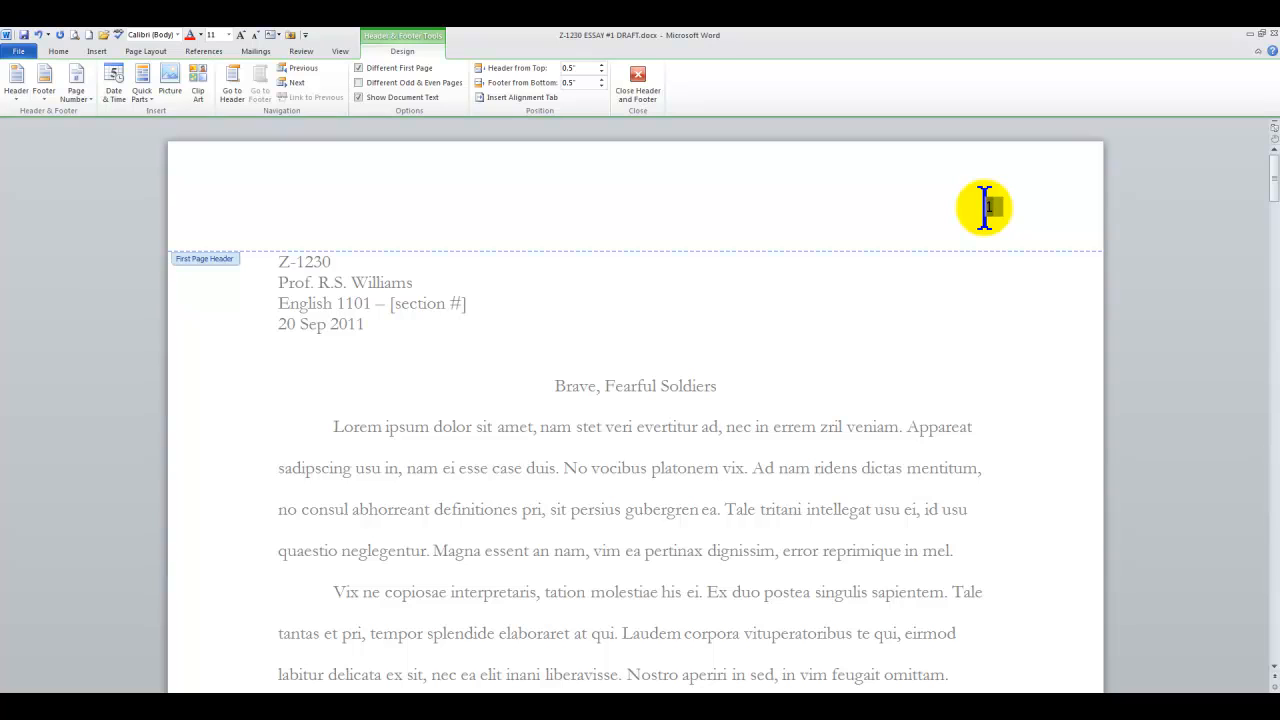
Step: Delete the page number 1 from the first page's header and close header and footer editing
double_click(986, 207)
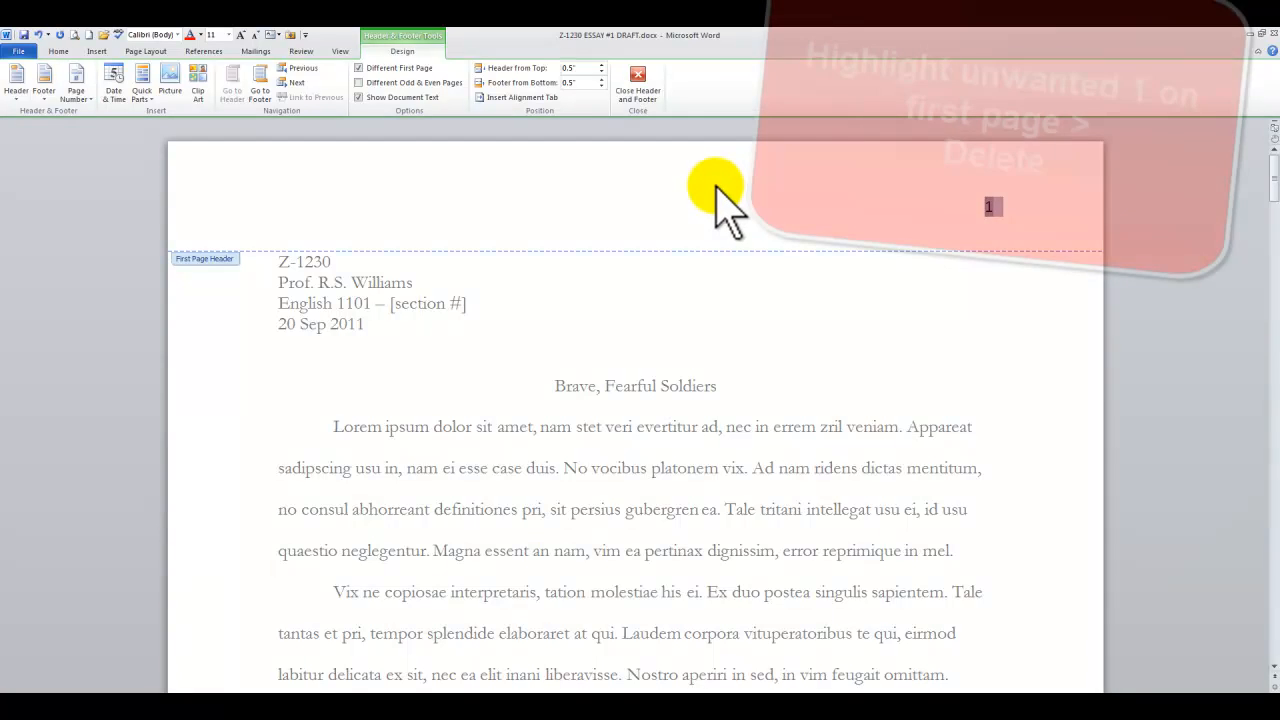
scroll(737, 214, down, 10)
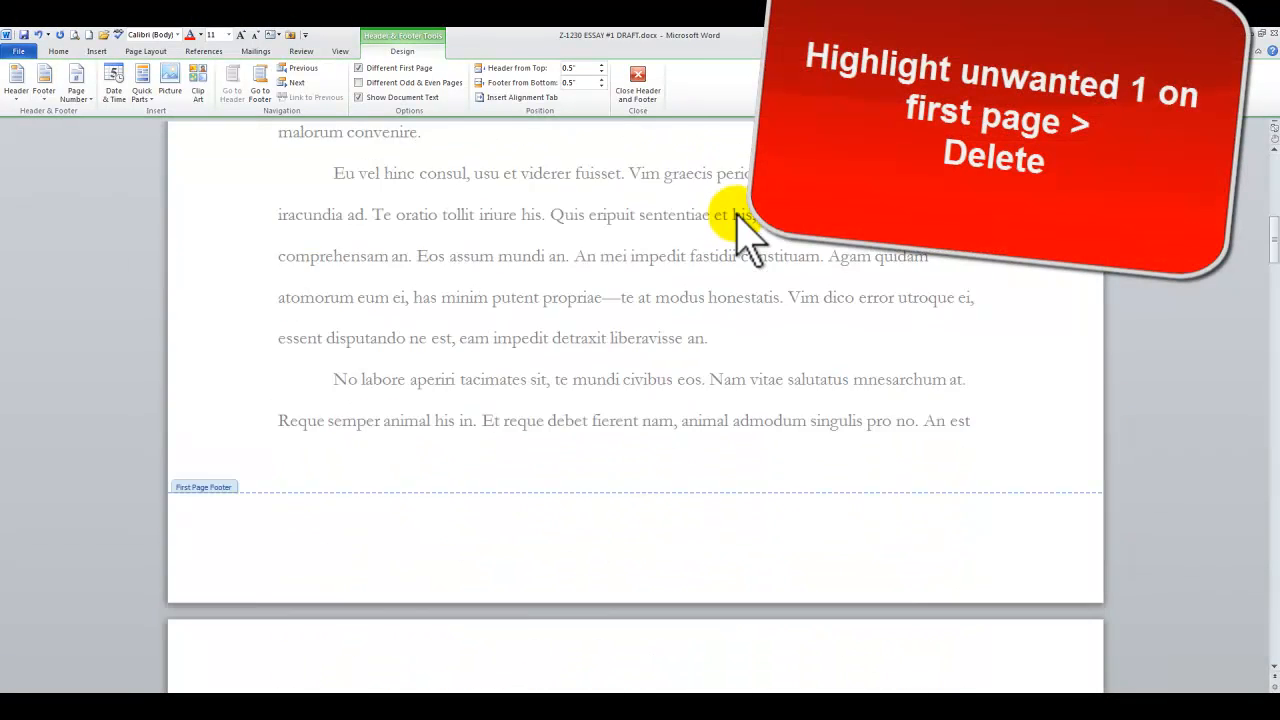
scroll(739, 215, up, 10)
scroll(737, 214, down, 8)
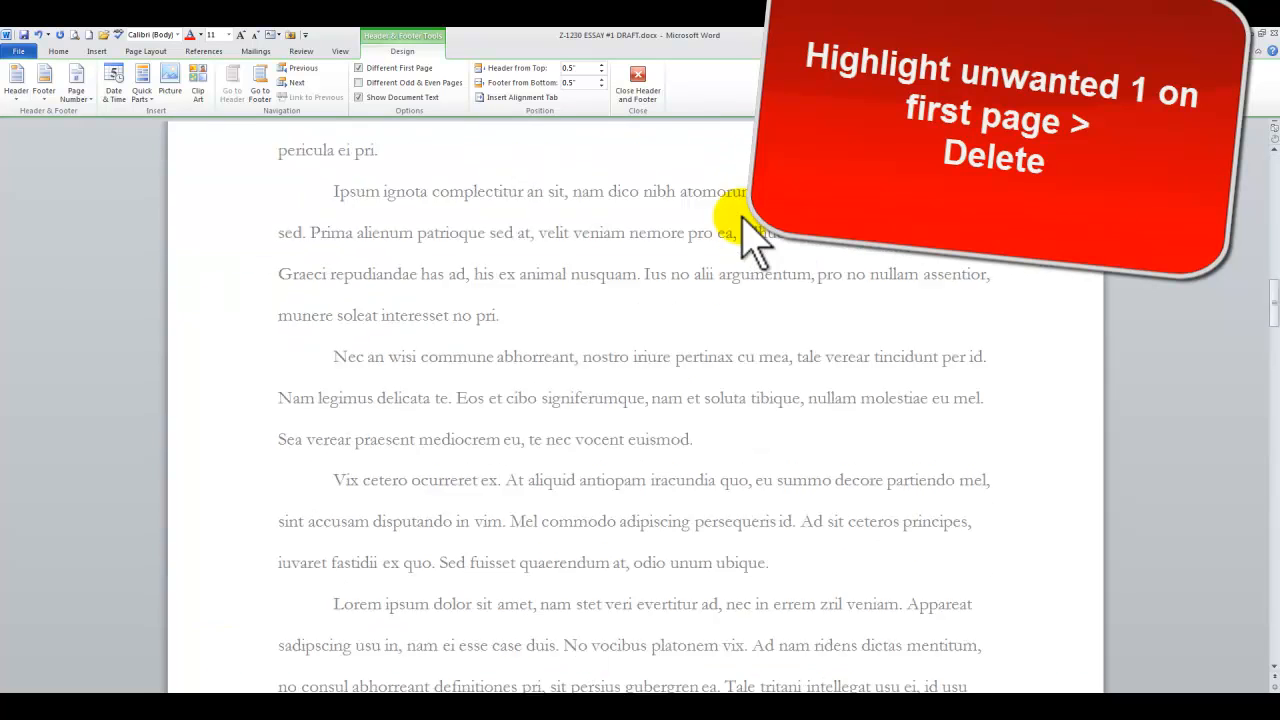
scroll(743, 223, up, 8)
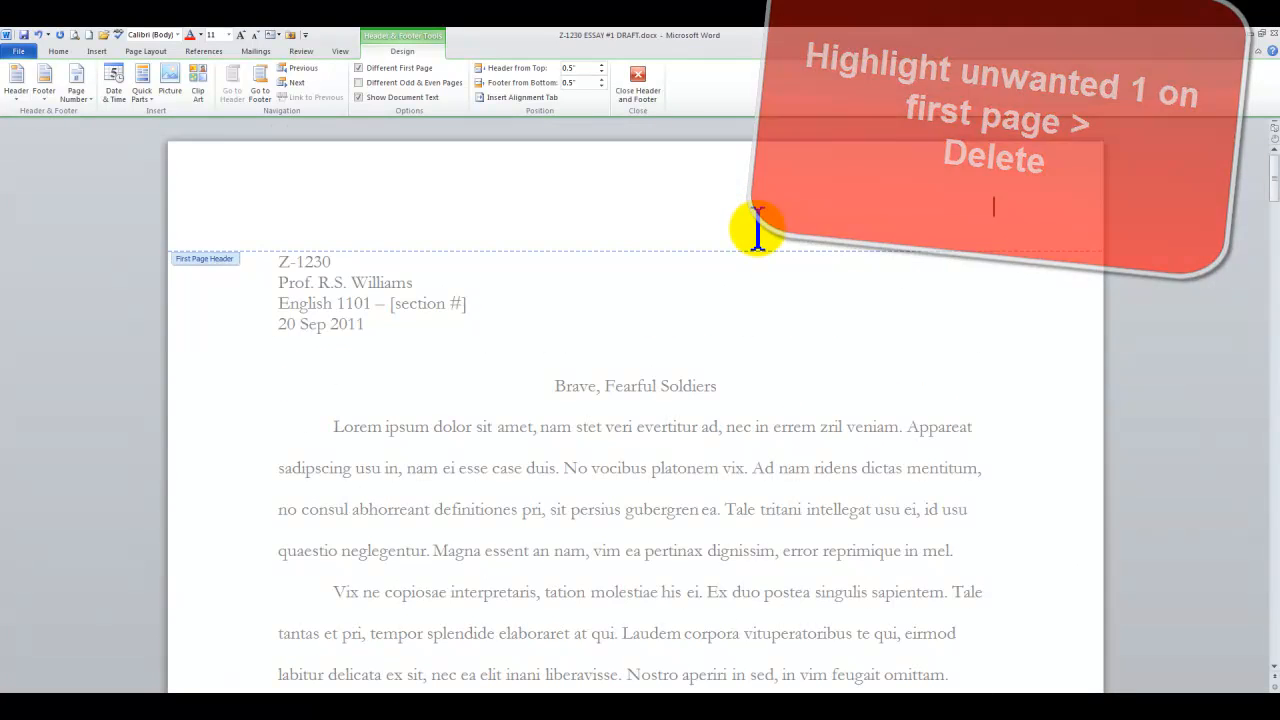
drag(1273, 170, 1274, 348)
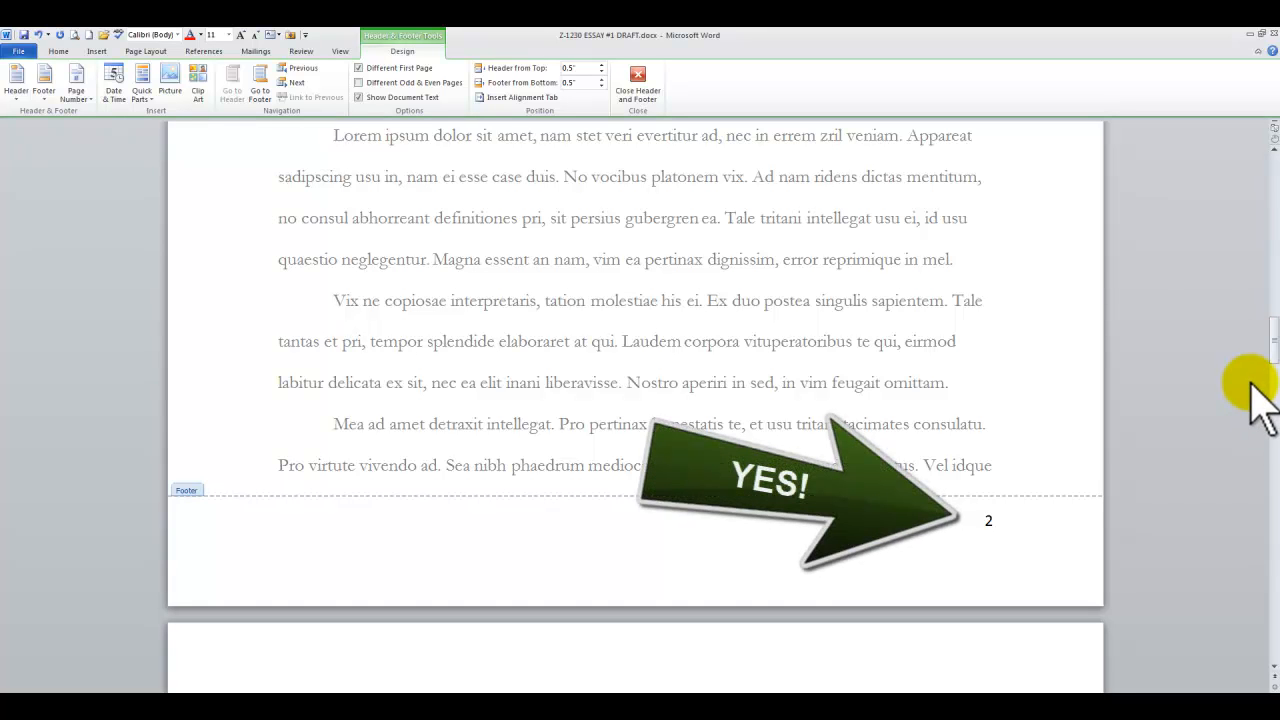
drag(1274, 348, 1257, 177)
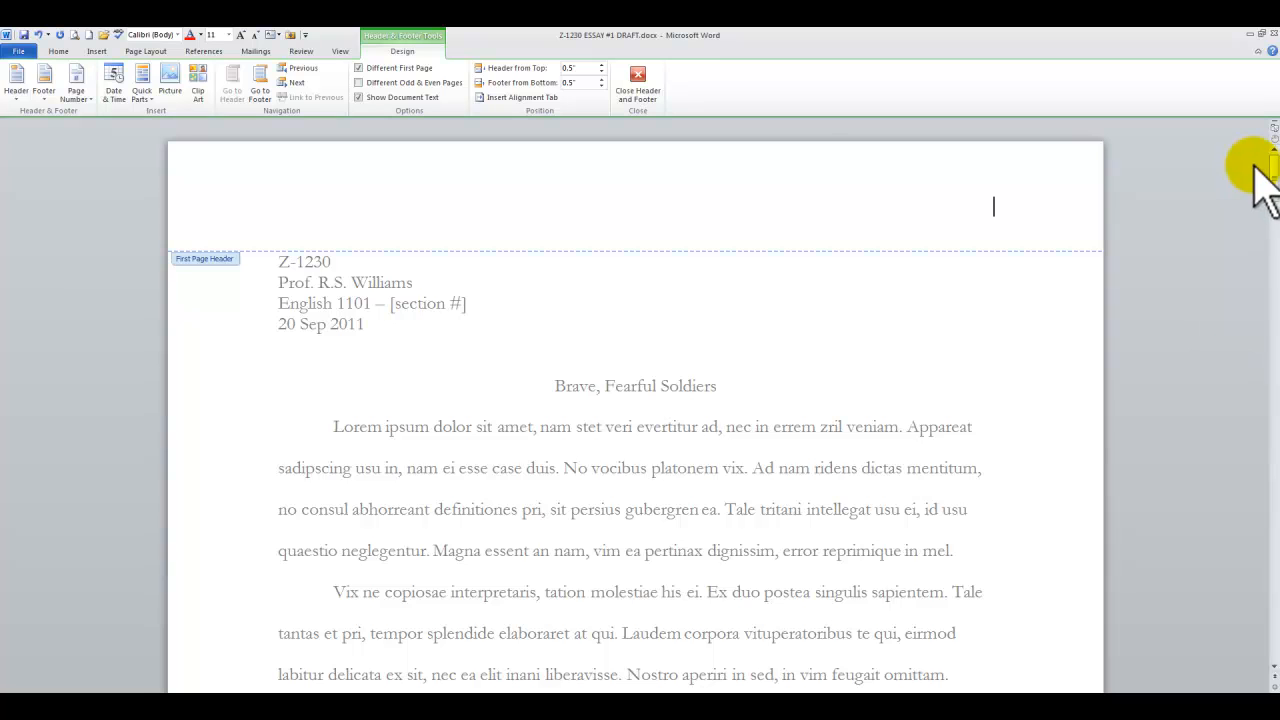
click(638, 82)
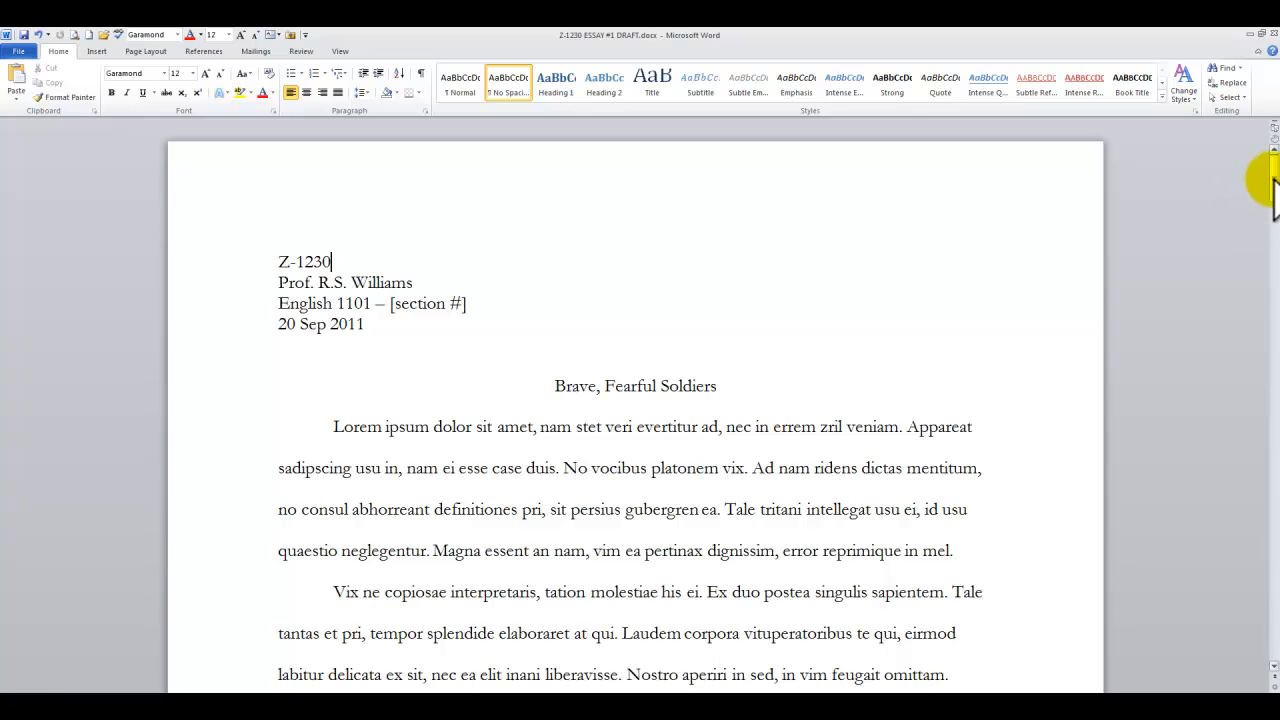
Step: Insert a Blank header on the first page and replace its placeholder with "Z-1230 – Essay #1 DRAFT – 20 Sep 2011"
scroll(1274, 180, down, 8)
scroll(1260, 177, up, 8)
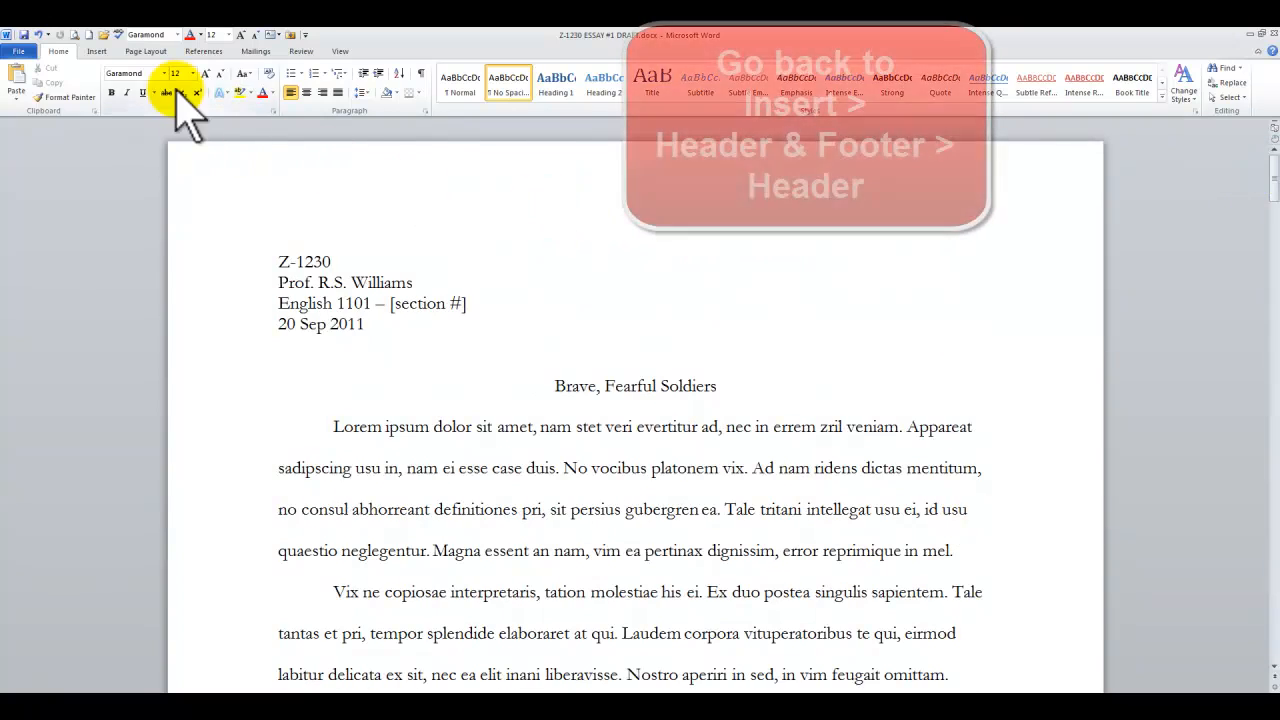
click(97, 51)
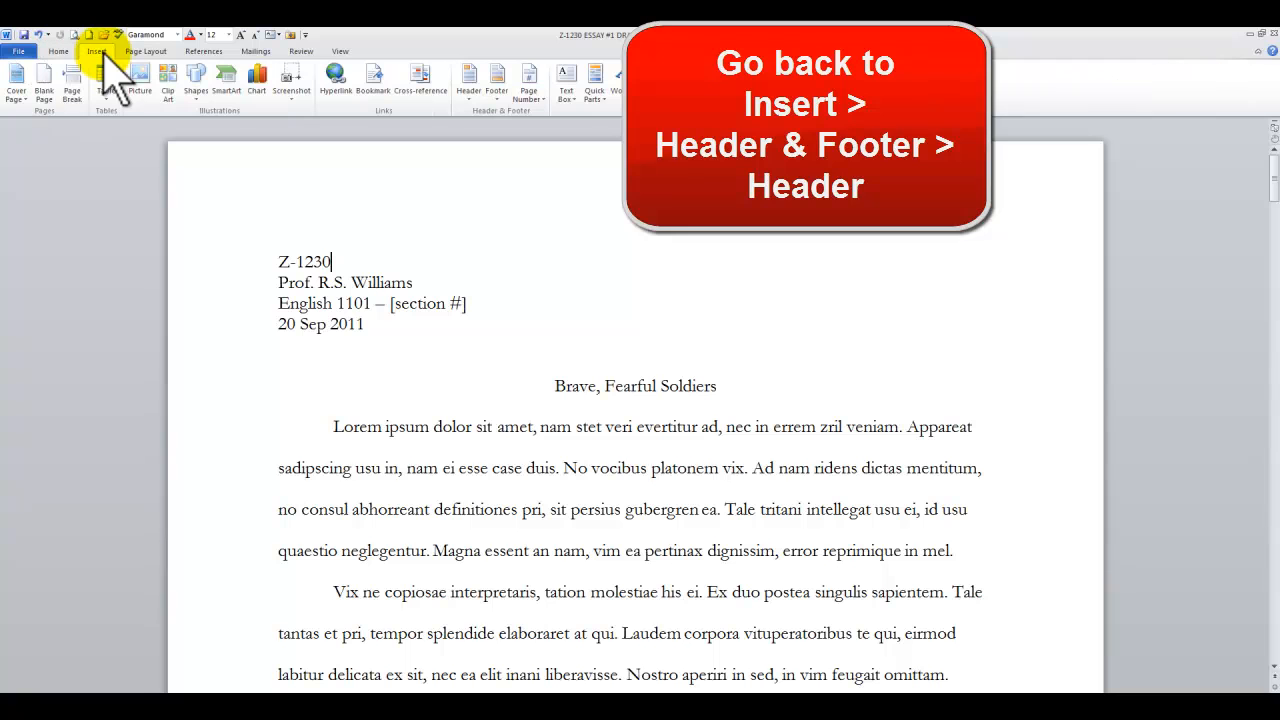
click(474, 88)
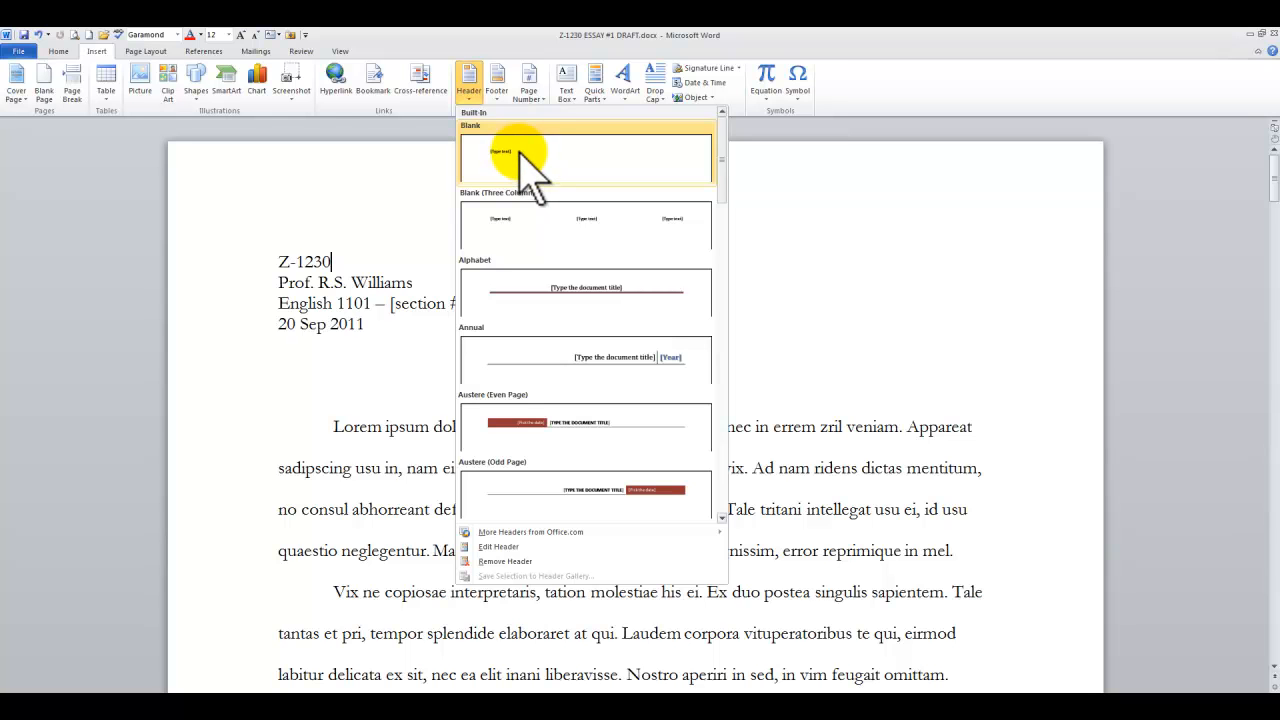
click(519, 150)
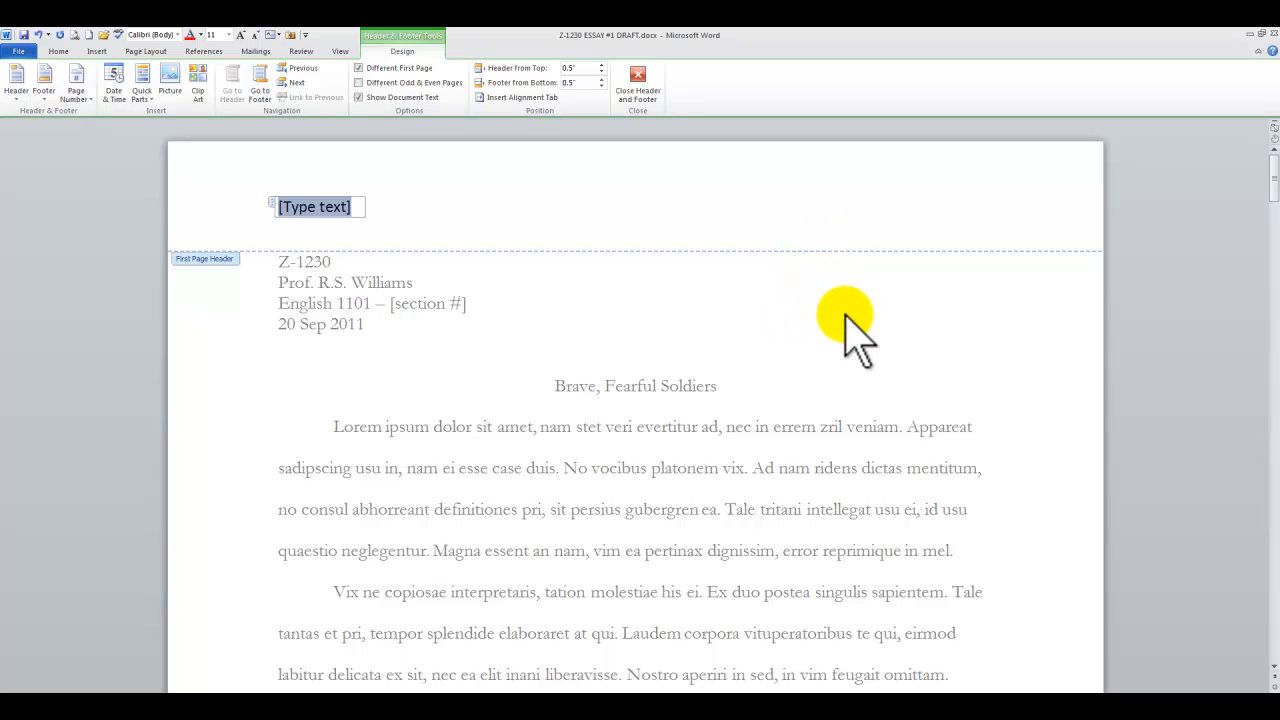
click(349, 207)
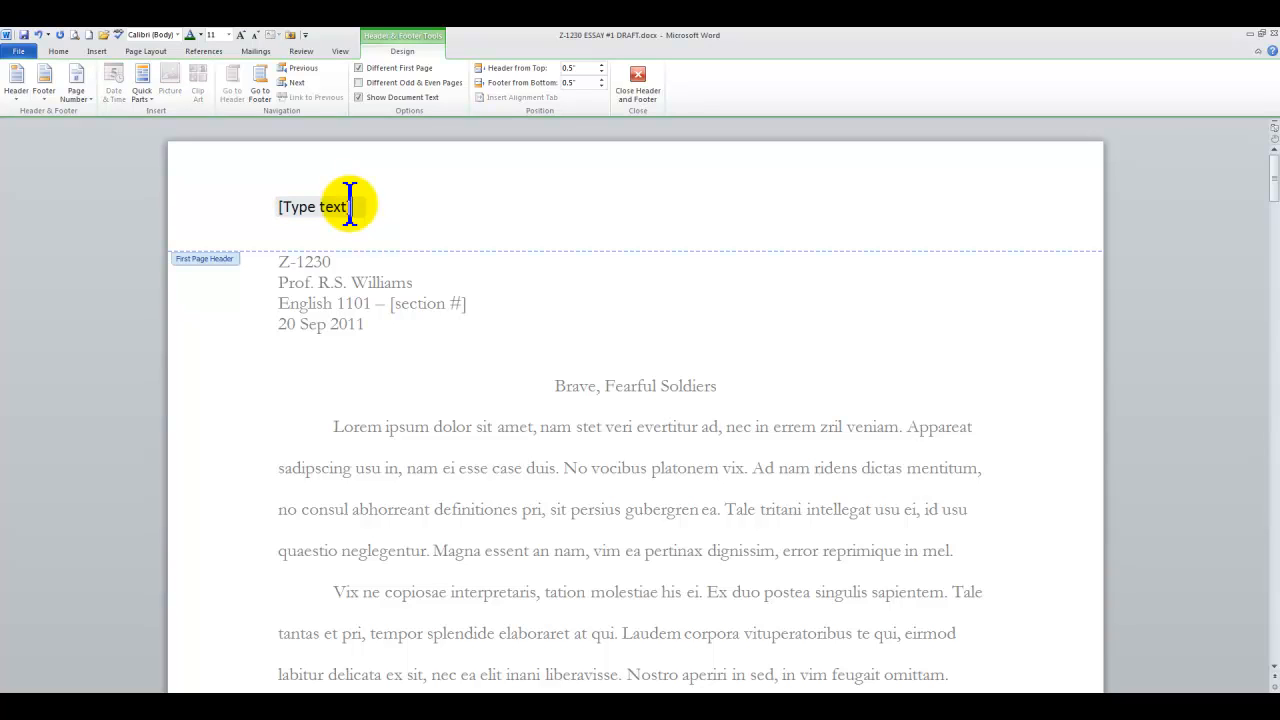
click(349, 207)
key(Delete)
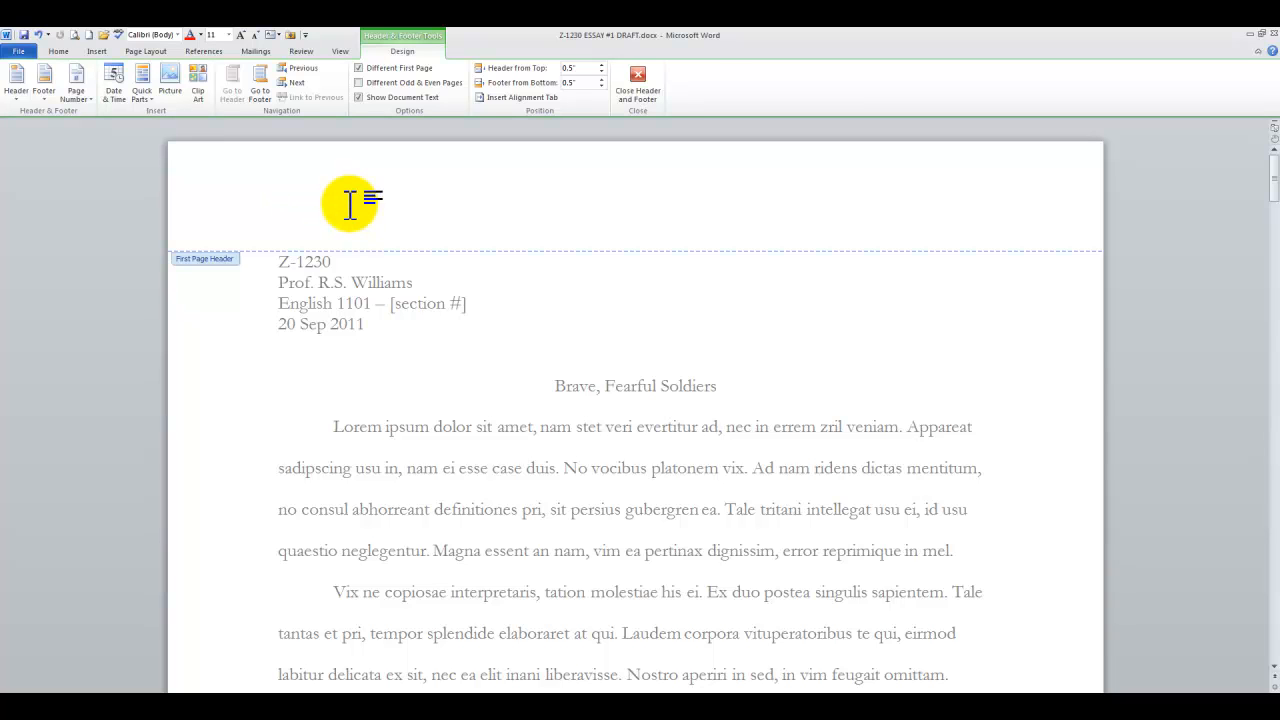
text(Z-1230)
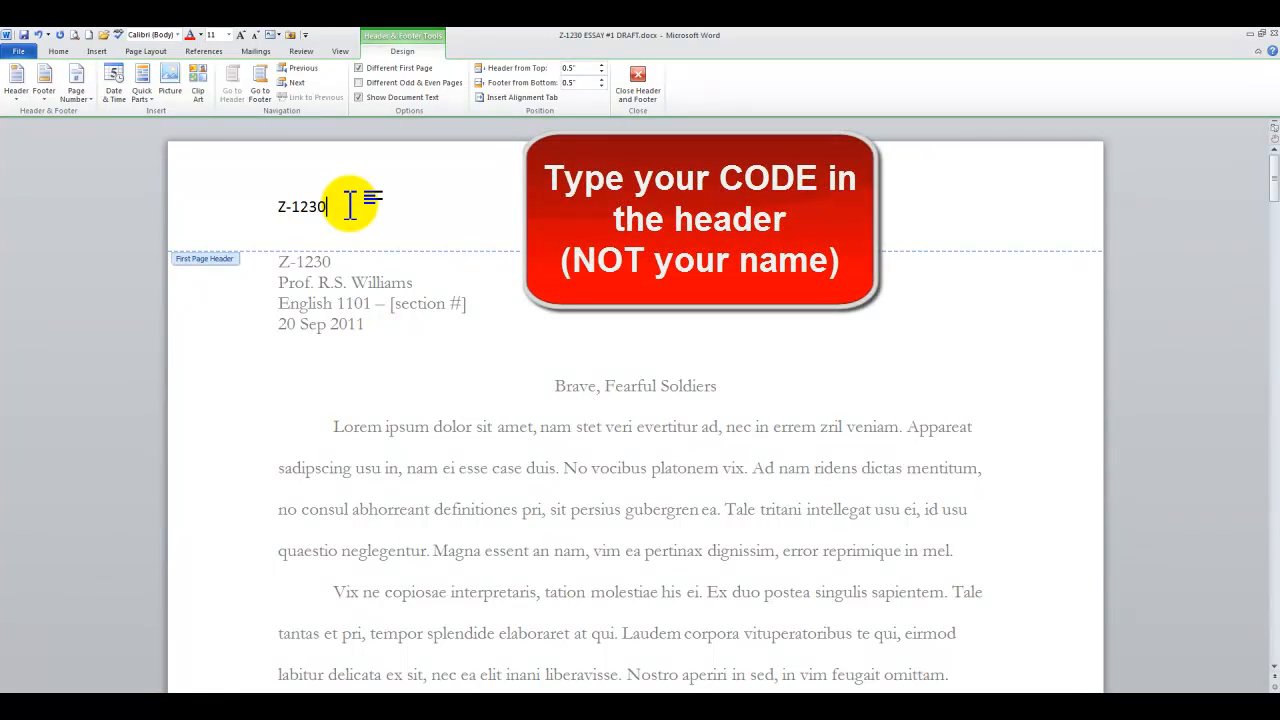
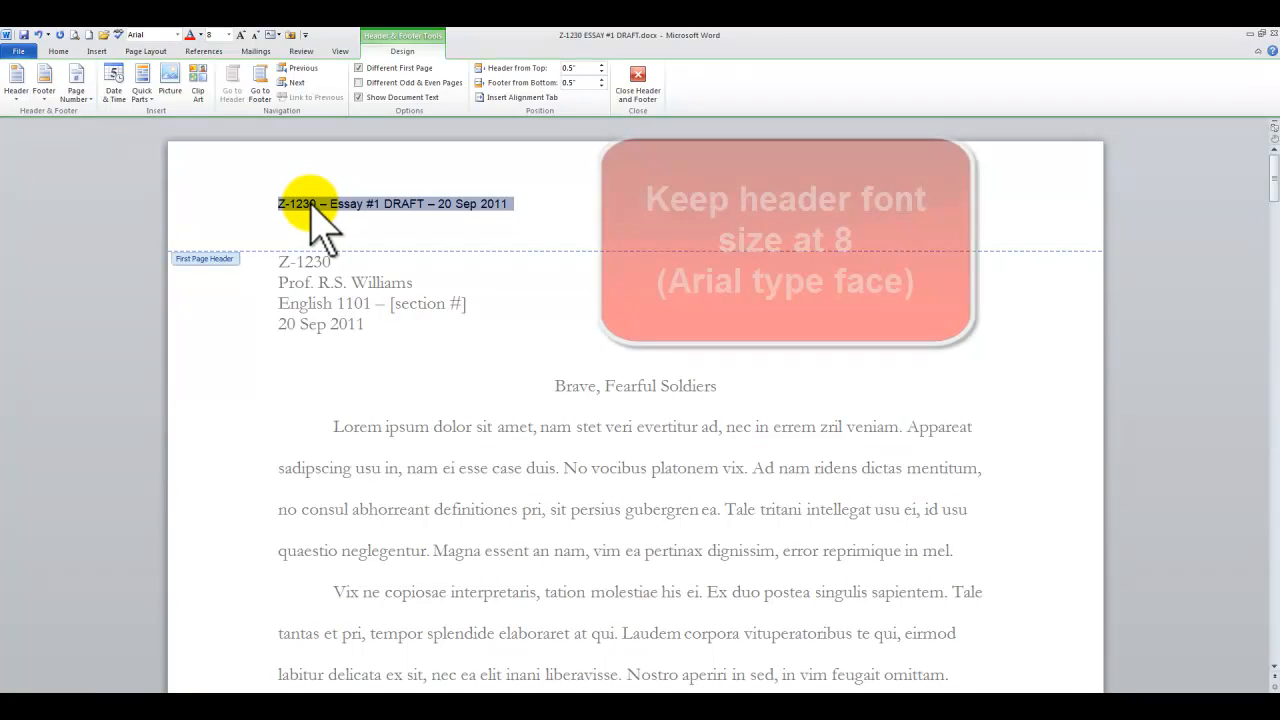
click(468, 204)
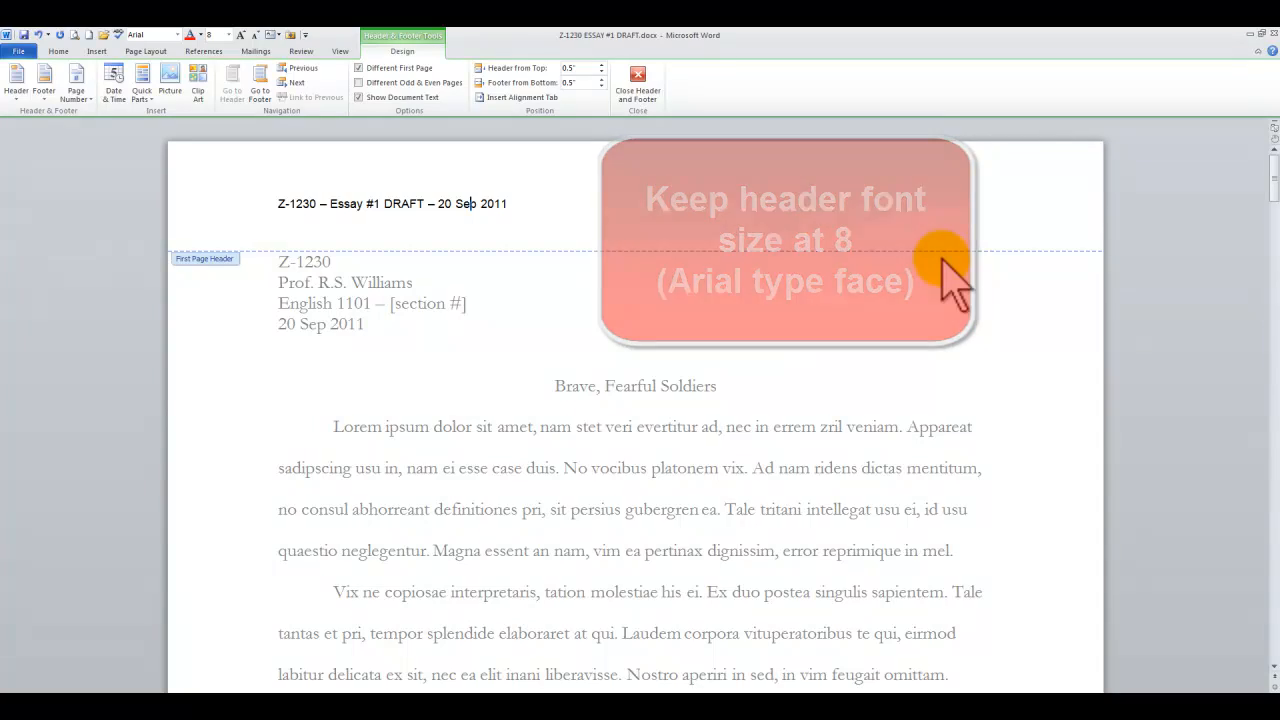
mouse_move(1273, 190)
mouse_down()
mouse_move(1258, 272)
mouse_move(1261, 170)
mouse_up()
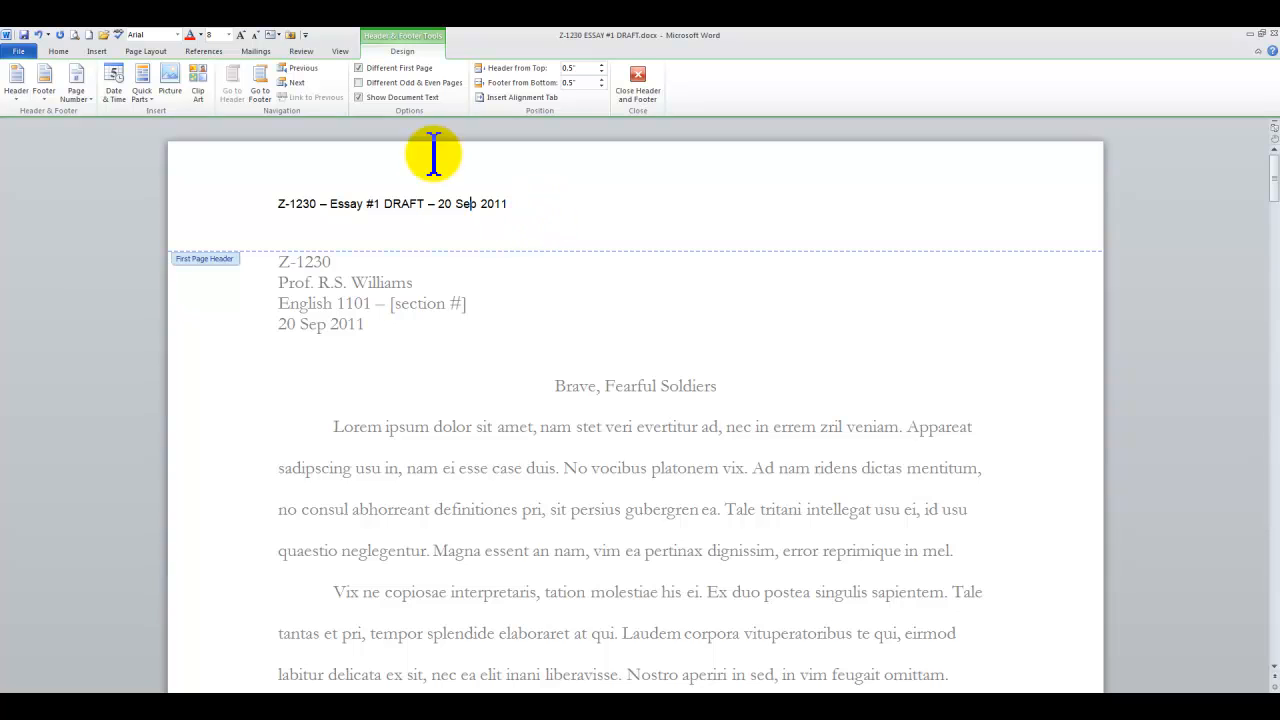
Step: Enter "Z-1230 – Essay #1 DRAFT – 20 Sep 2011" in the second page's header
scroll(434, 213, down, 8)
scroll(434, 213, down, 7)
scroll(443, 214, up, 4)
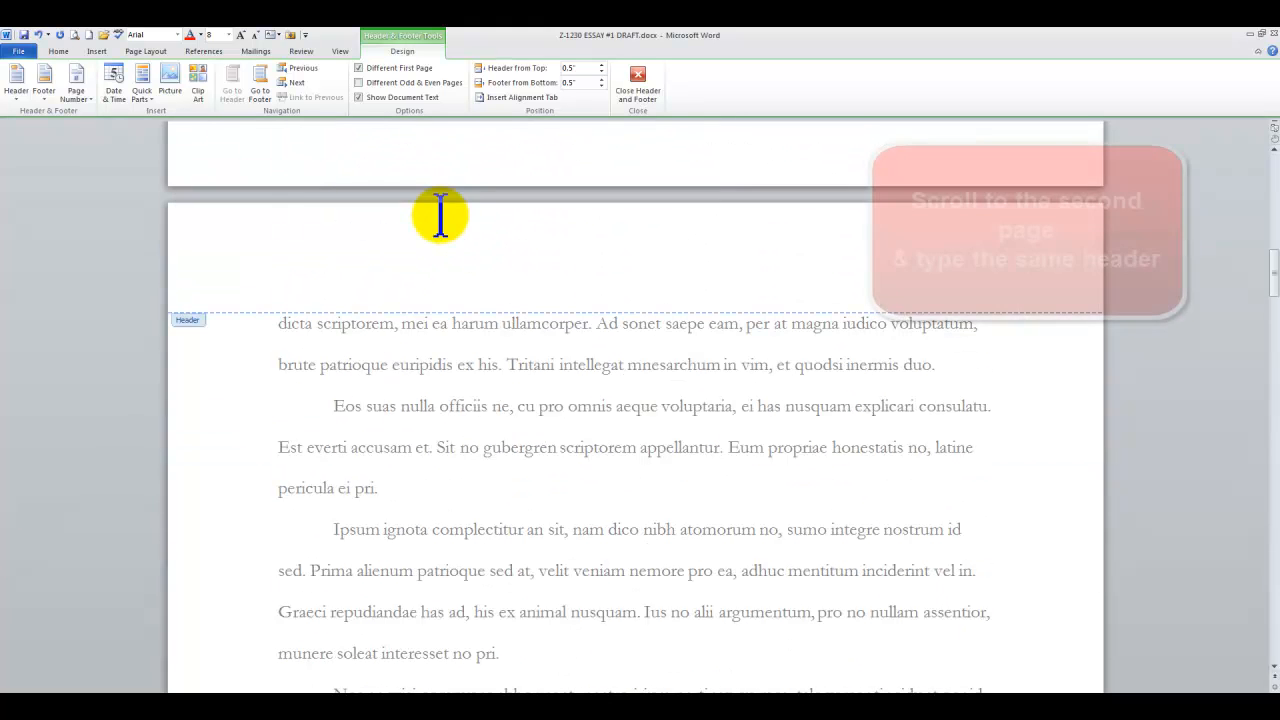
click(318, 248)
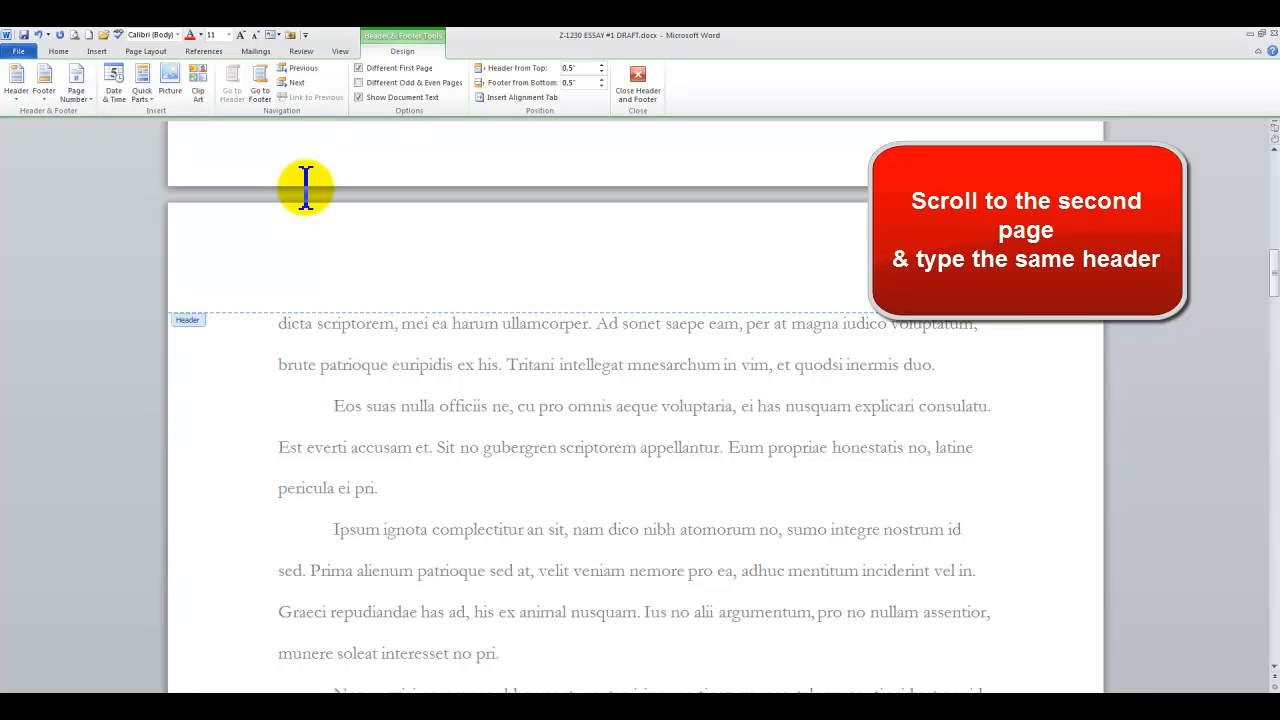
text(Z-1230 - ENGL)
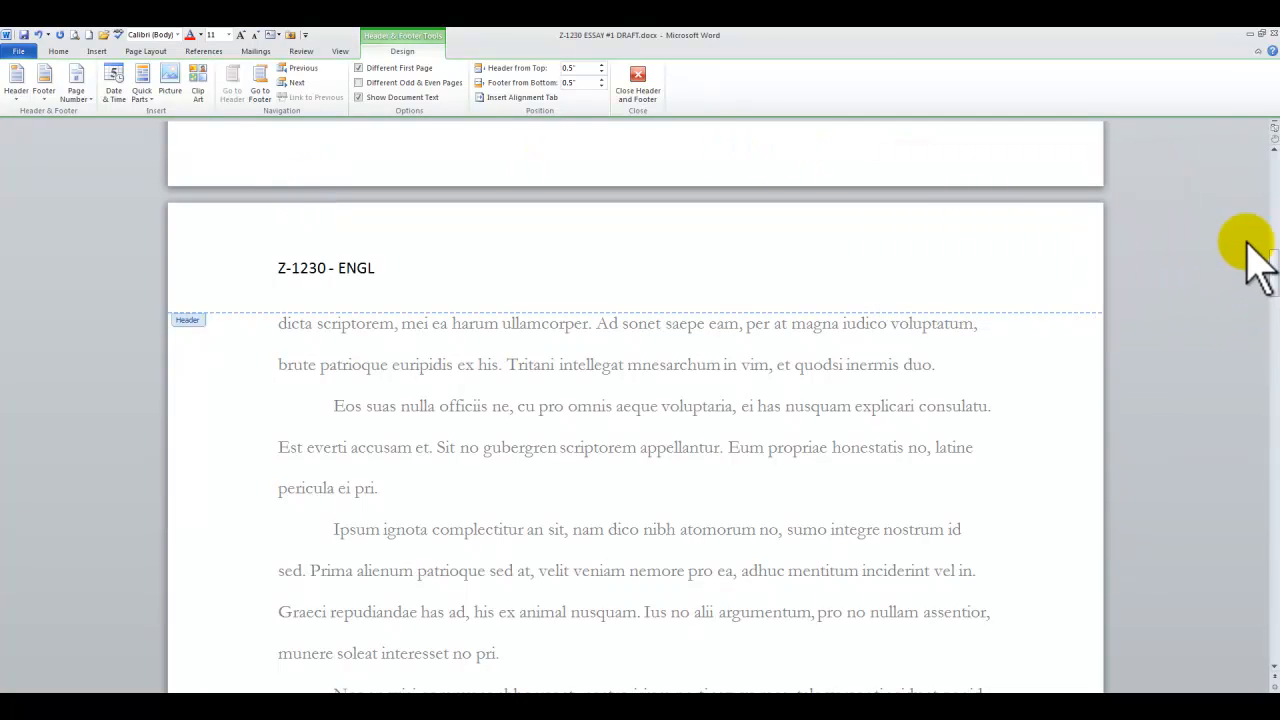
mouse_move(1272, 272)
mouse_down()
mouse_move(1271, 178)
mouse_move(1272, 262)
mouse_up()
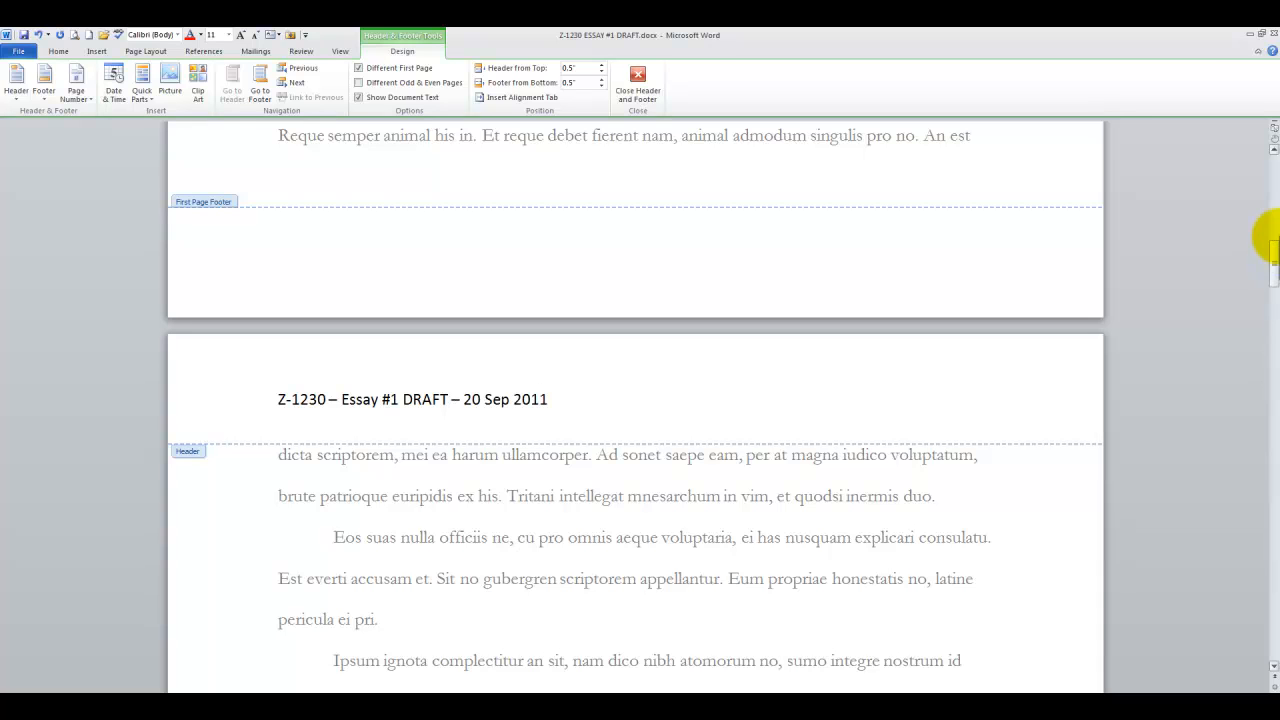
Step: Format the second page's header text in Arial at size 8
drag(549, 399, 278, 404)
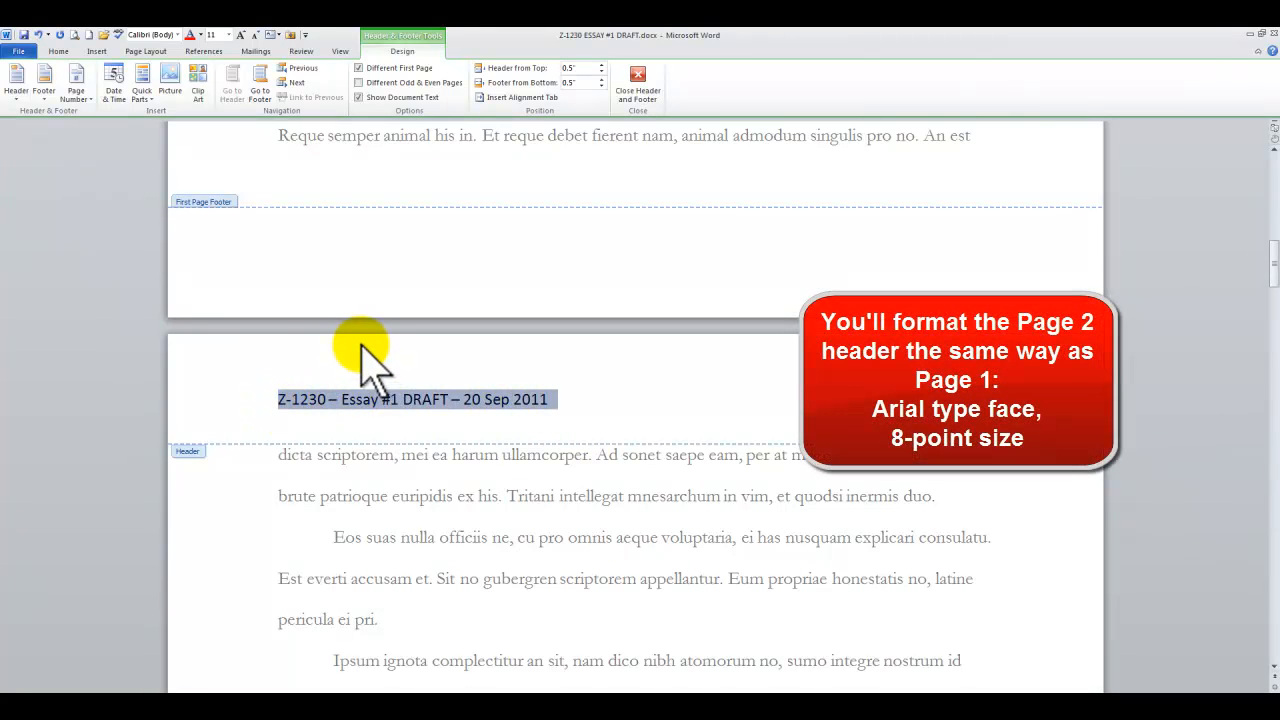
click(338, 372)
click(340, 385)
click(318, 370)
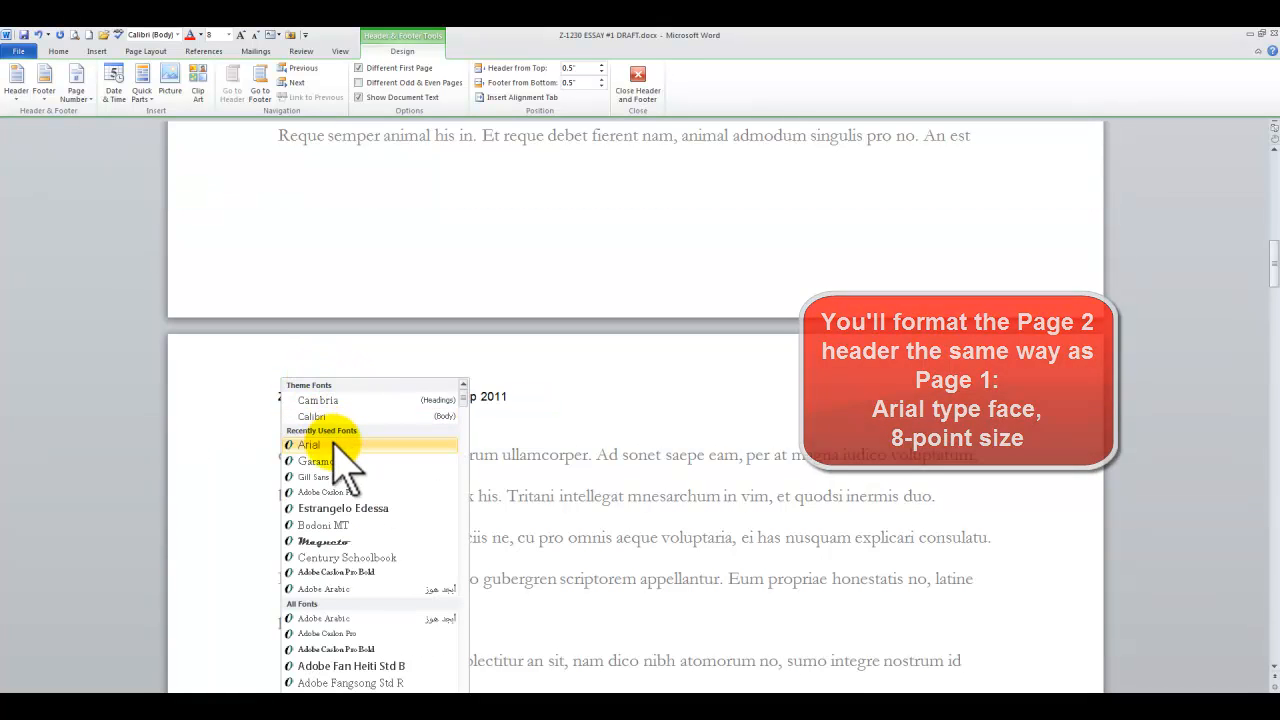
click(334, 443)
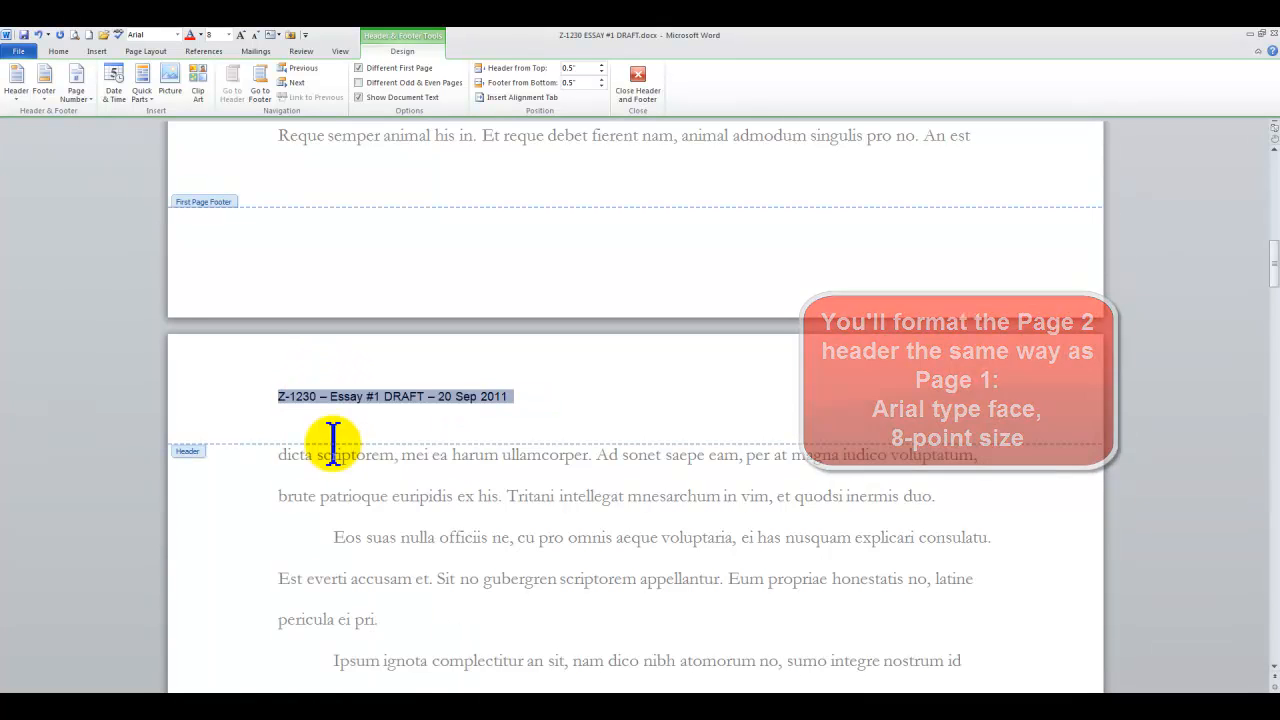
click(504, 397)
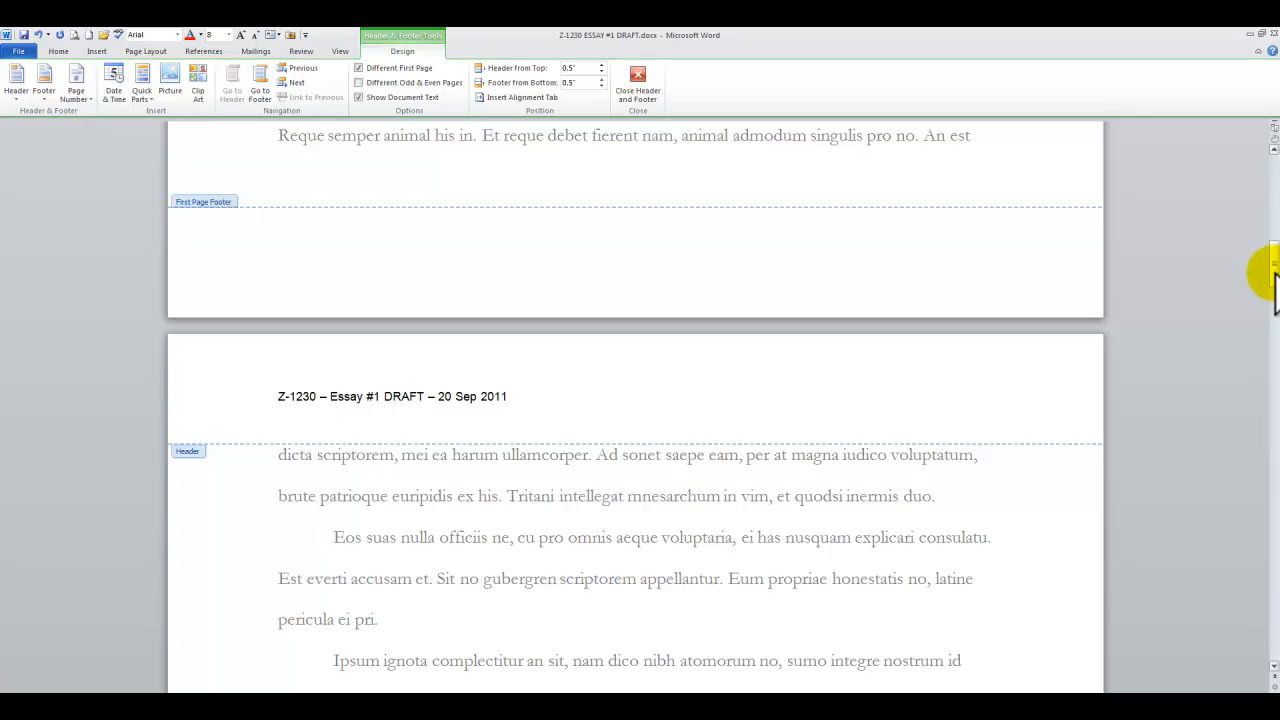
Step: Delete the whole header text "Z-1230 – Essay #1 DRAFT – 20 Sep 2011" from the first page only
drag(1274, 266, 1268, 378)
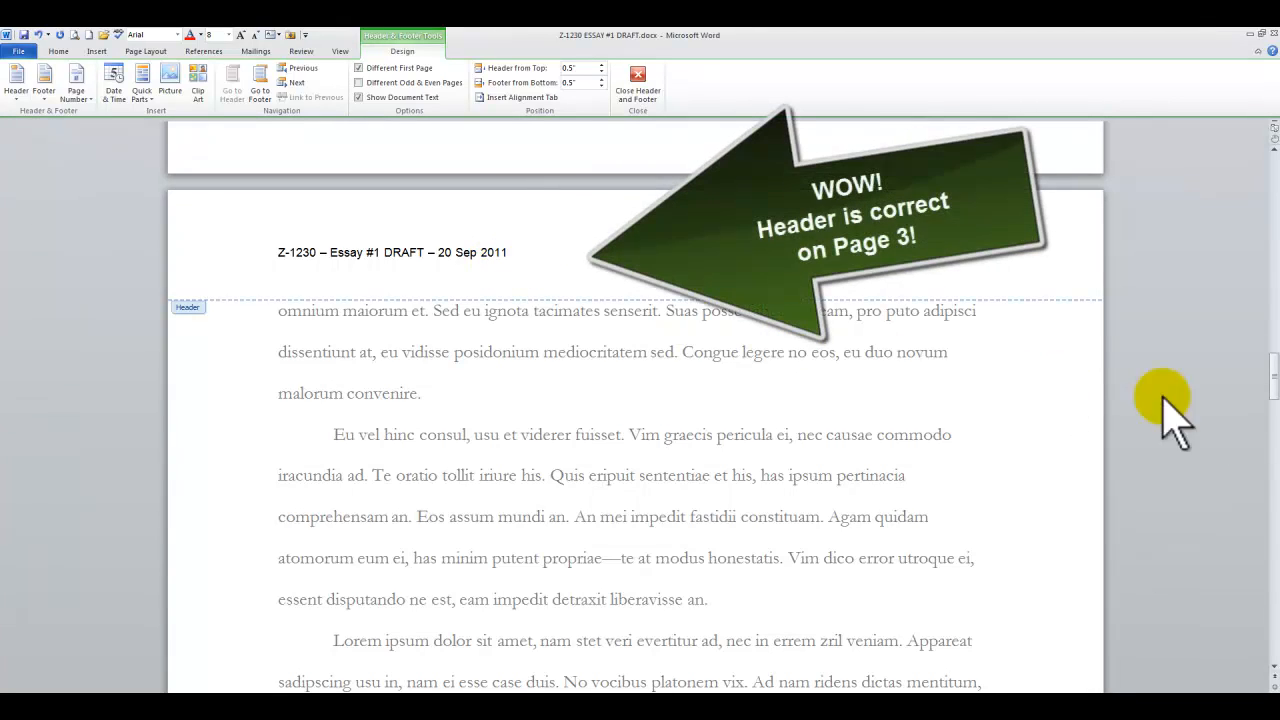
drag(1262, 360, 1268, 160)
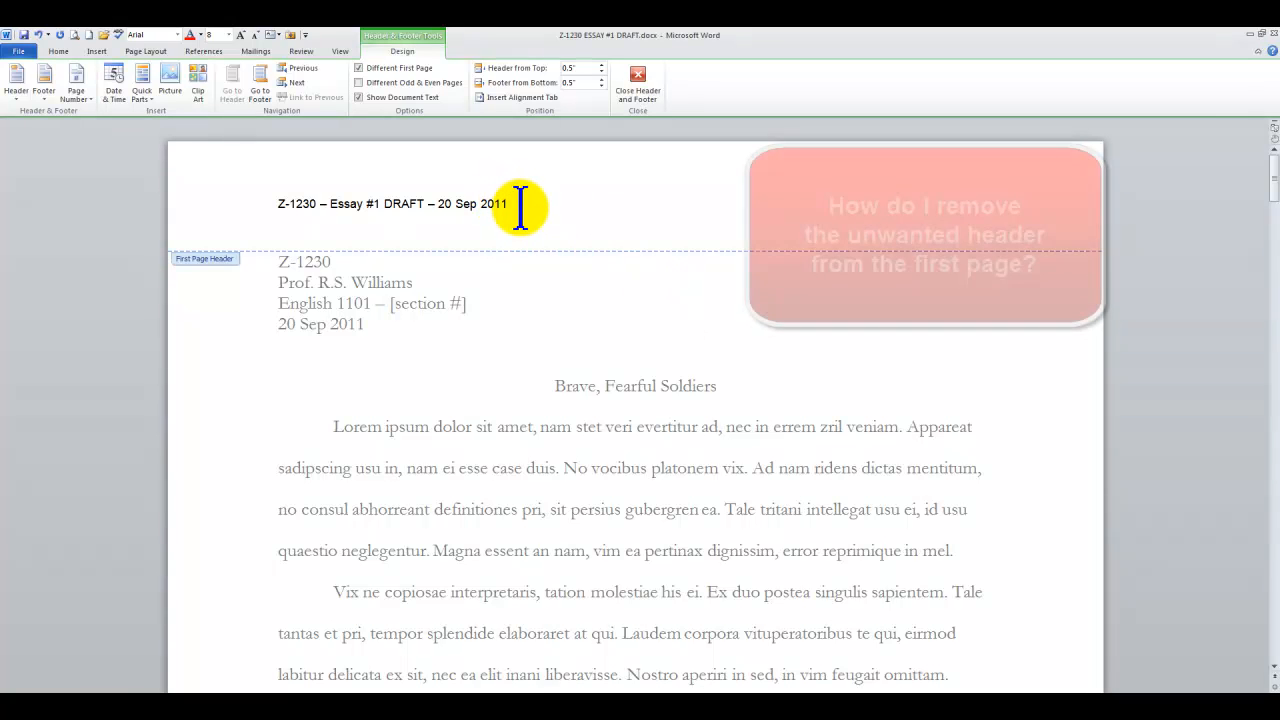
scroll(520, 207, down, 20)
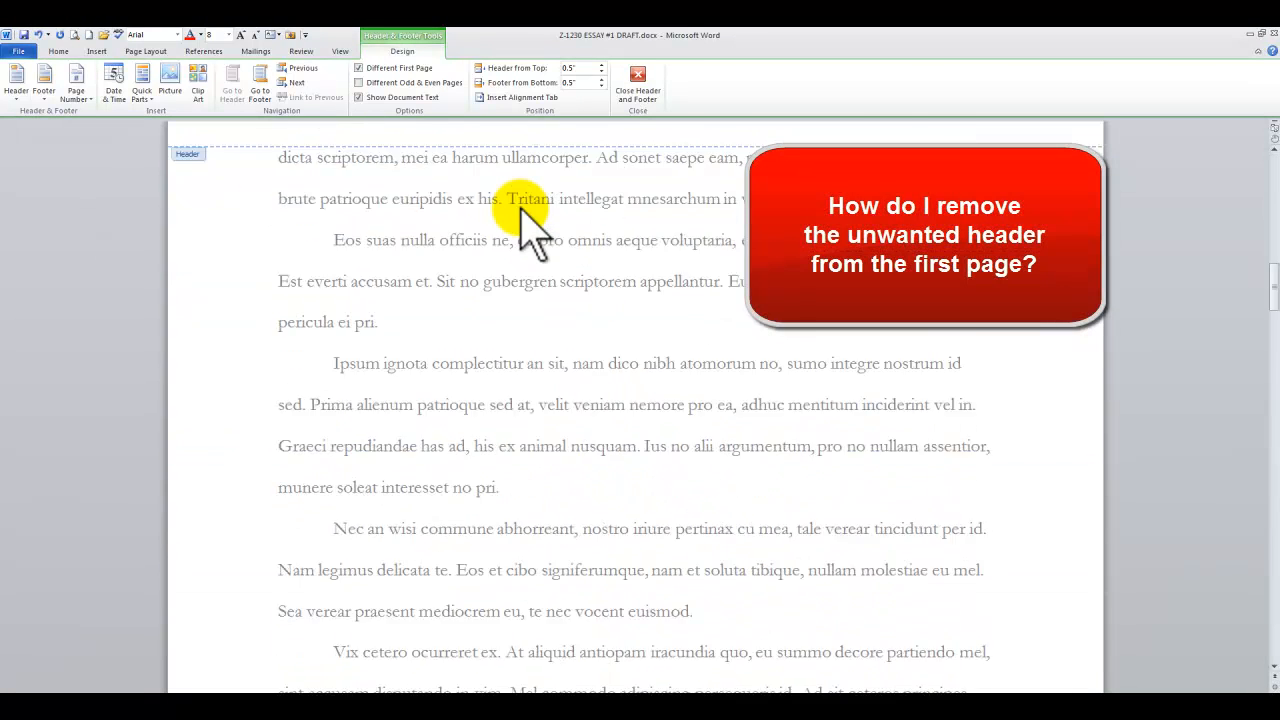
scroll(523, 206, up, 20)
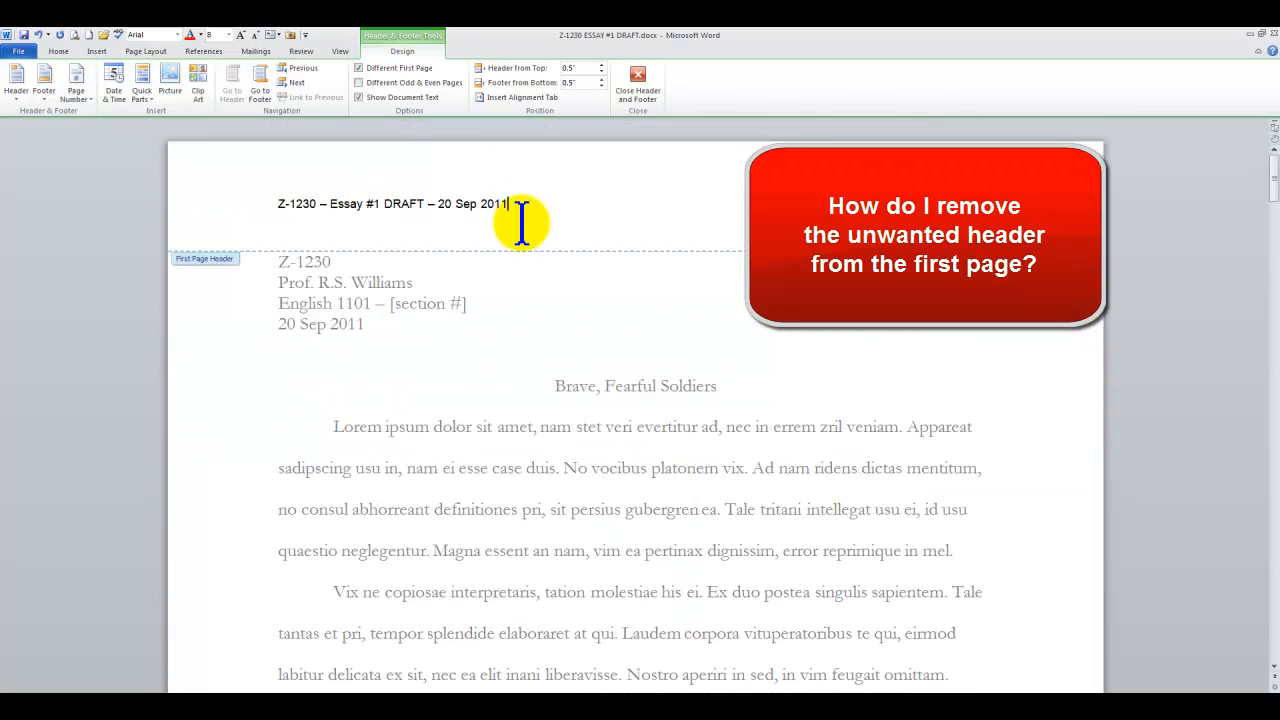
key(BackSpace)
key(BackSpace)
key(BackSpace)
key(BackSpace)
key(BackSpace)
key(BackSpace)
key(BackSpace)
key(BackSpace)
key(BackSpace)
key(BackSpace)
key(BackSpace)
key(BackSpace)
key(BackSpace)
key(BackSpace)
key(BackSpace)
key(BackSpace)
key(BackSpace)
key(BackSpace)
key(BackSpace)
key(BackSpace)
key(BackSpace)
key(BackSpace)
key(BackSpace)
key(BackSpace)
key(BackSpace)
key(BackSpace)
key(BackSpace)
key(BackSpace)
key(BackSpace)
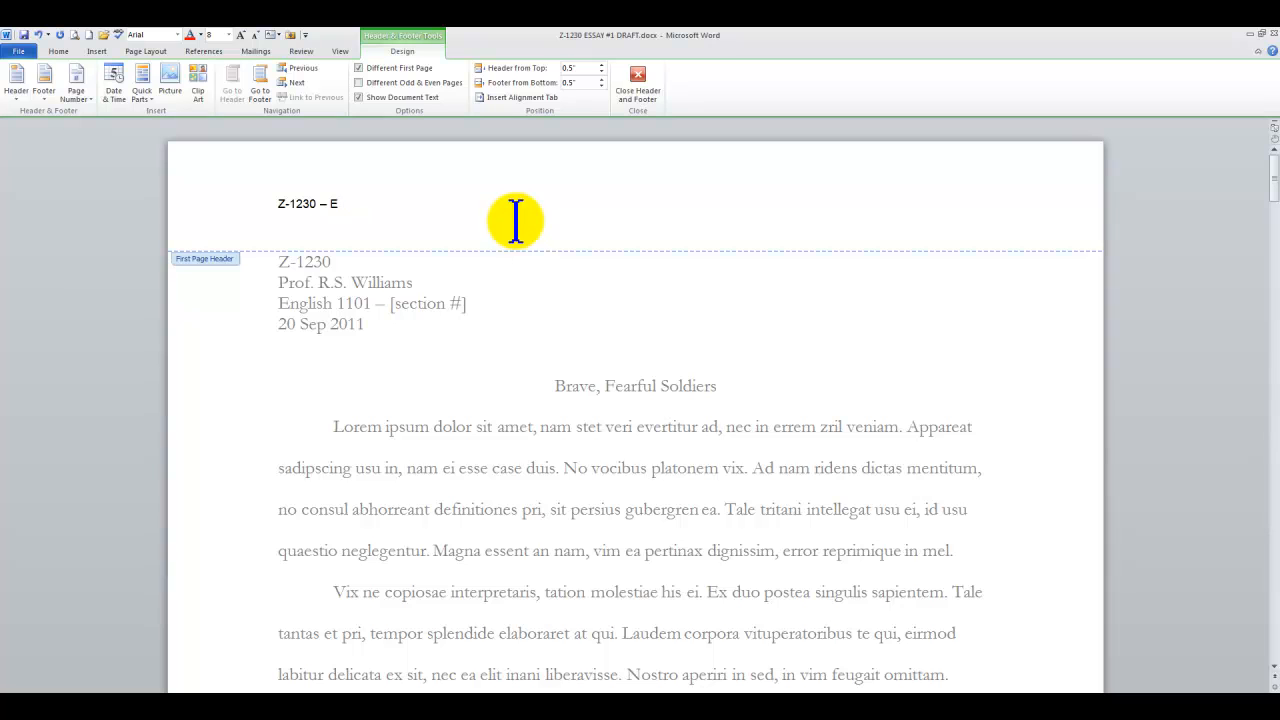
key(BackSpace)
key(BackSpace)
key(BackSpace)
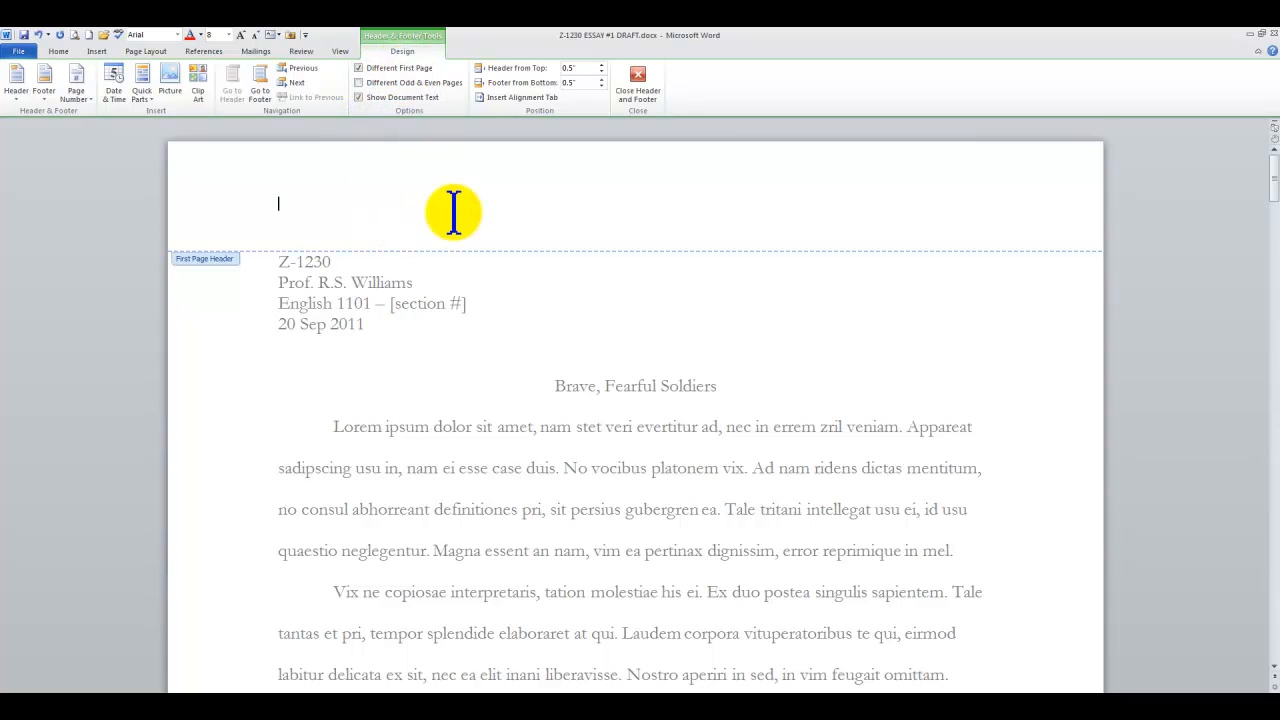
Step: Check the headers and footers on the first page against those on the following pages
scroll(466, 240, down, 10)
scroll(466, 240, down, 10)
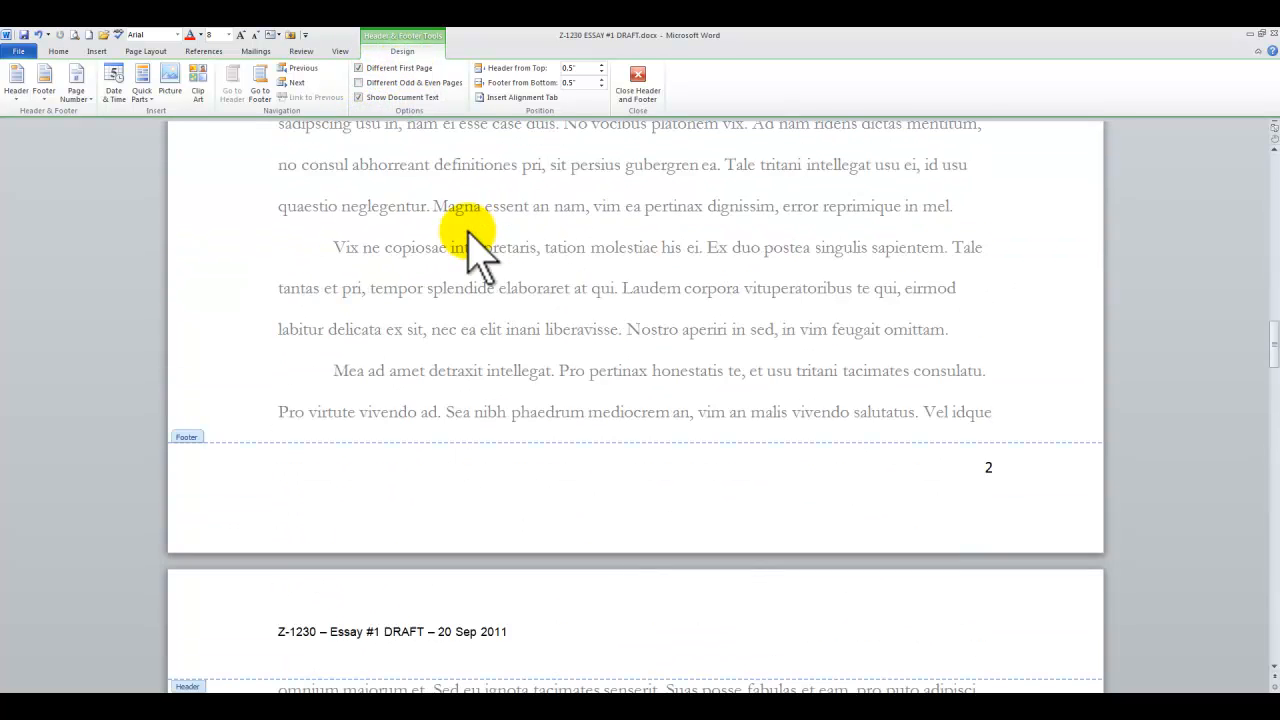
scroll(470, 235, up, 20)
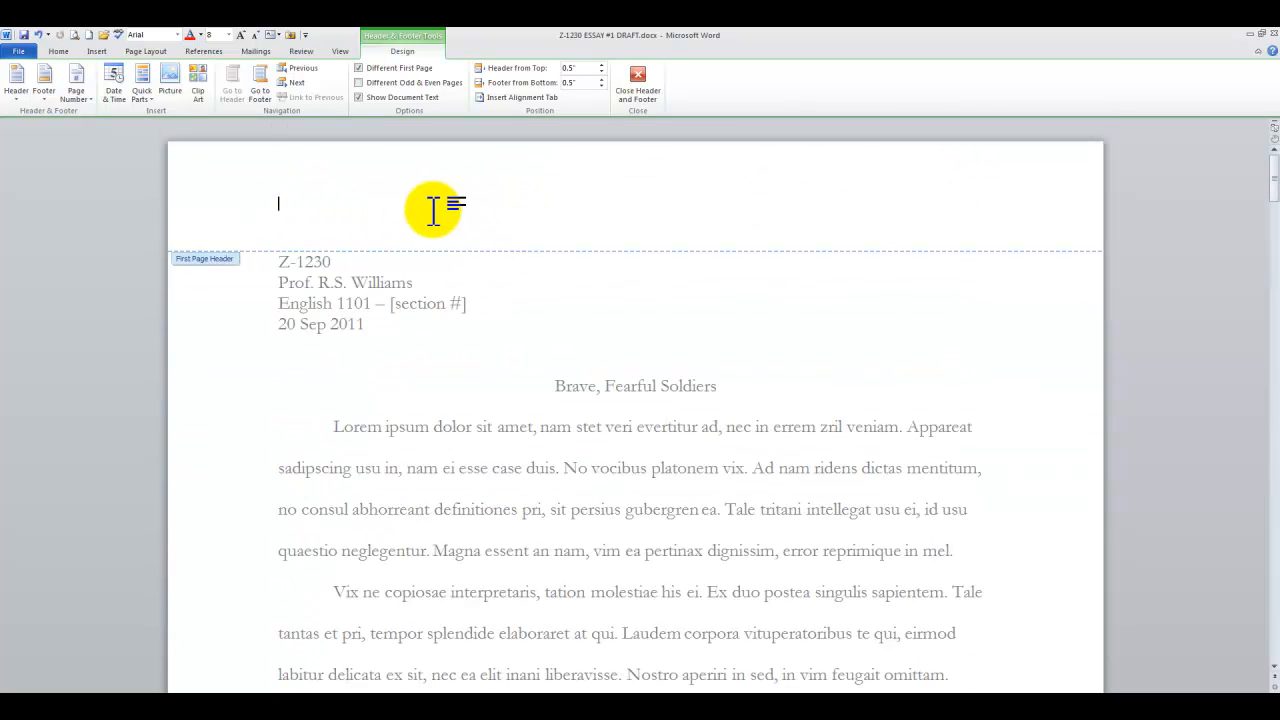
scroll(455, 245, down, 10)
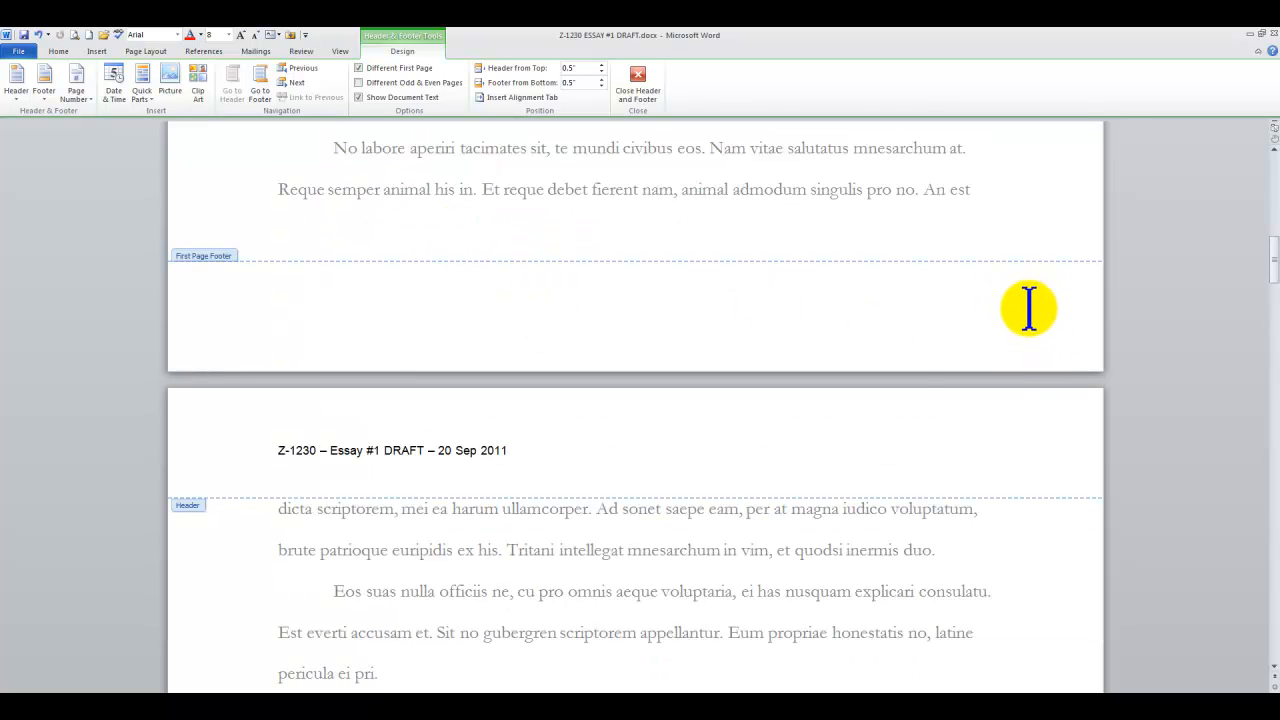
scroll(903, 340, down, 10)
scroll(903, 342, up, 20)
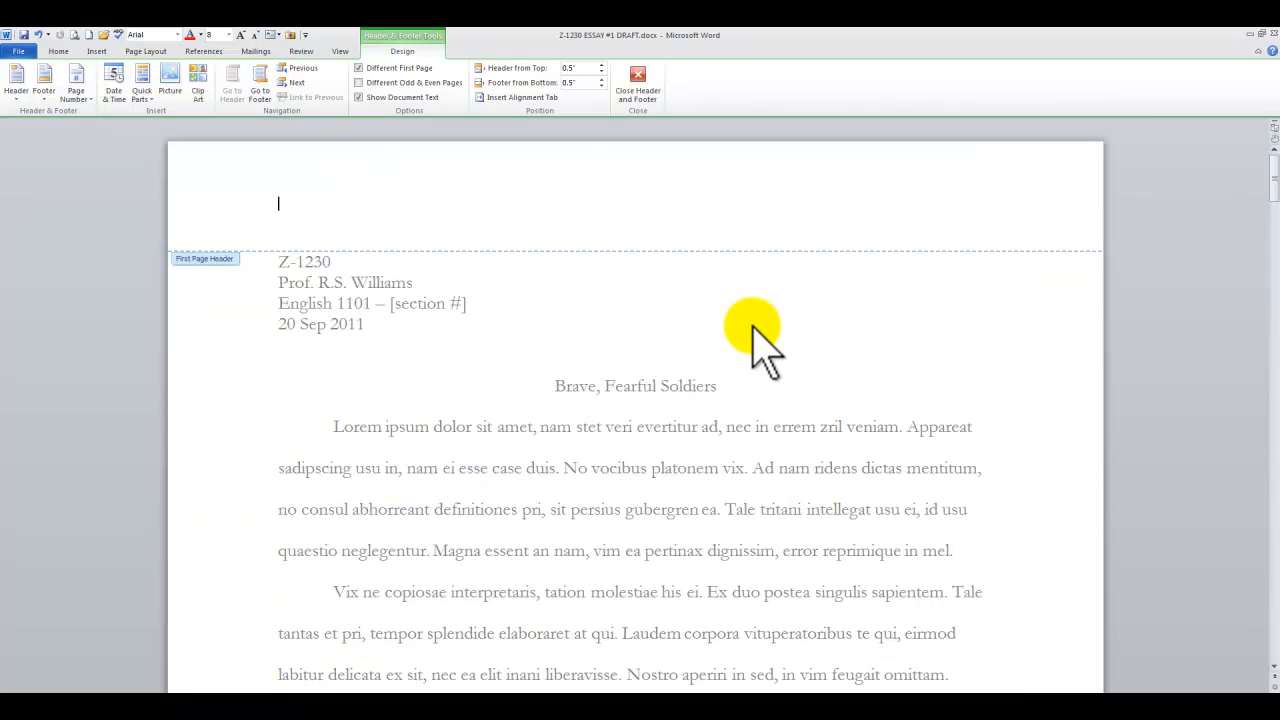
Step: Exit header and footer editing and review the first page's heading block and the second page's header and page number
click(638, 82)
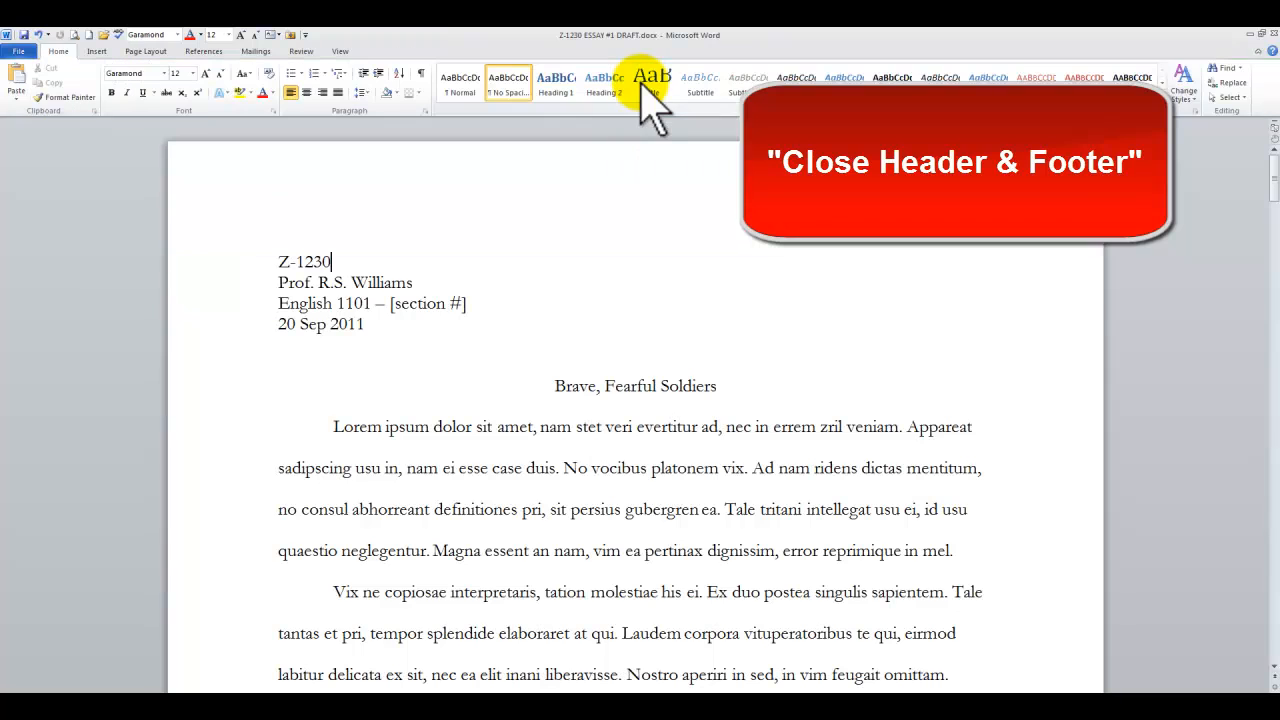
scroll(688, 296, down, 15)
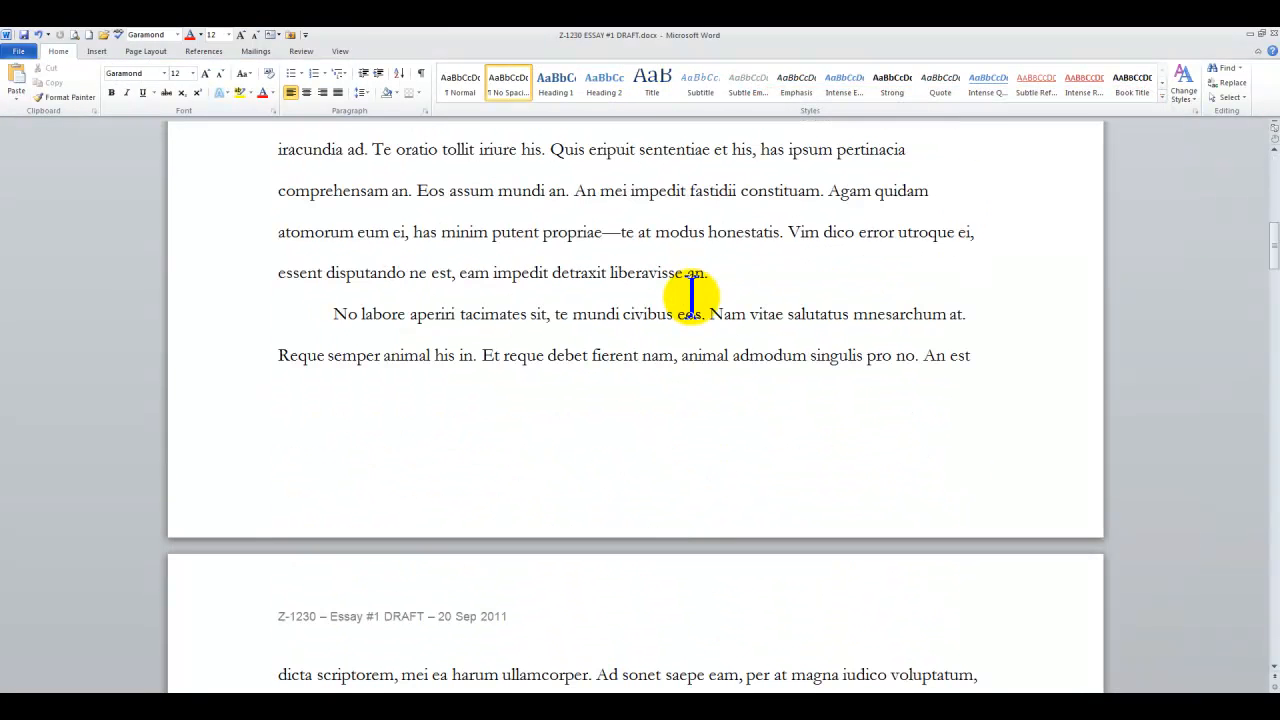
drag(1274, 240, 1271, 264)
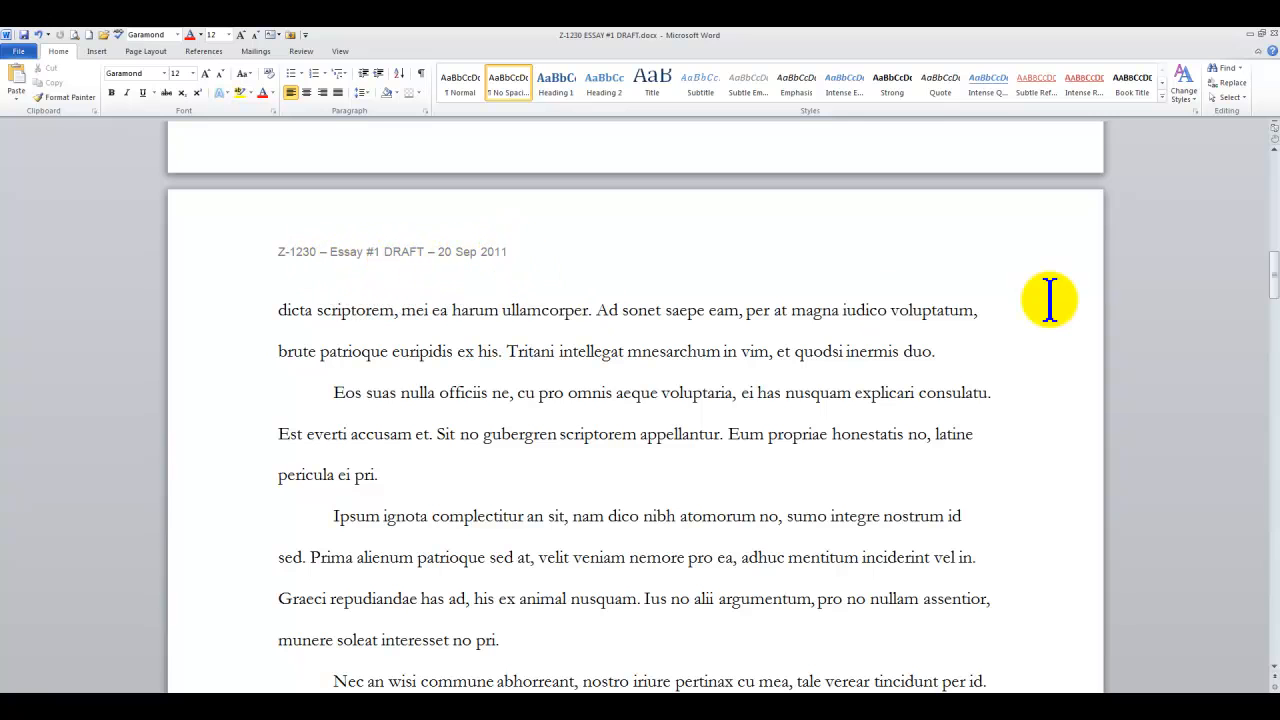
drag(1272, 272, 1271, 163)
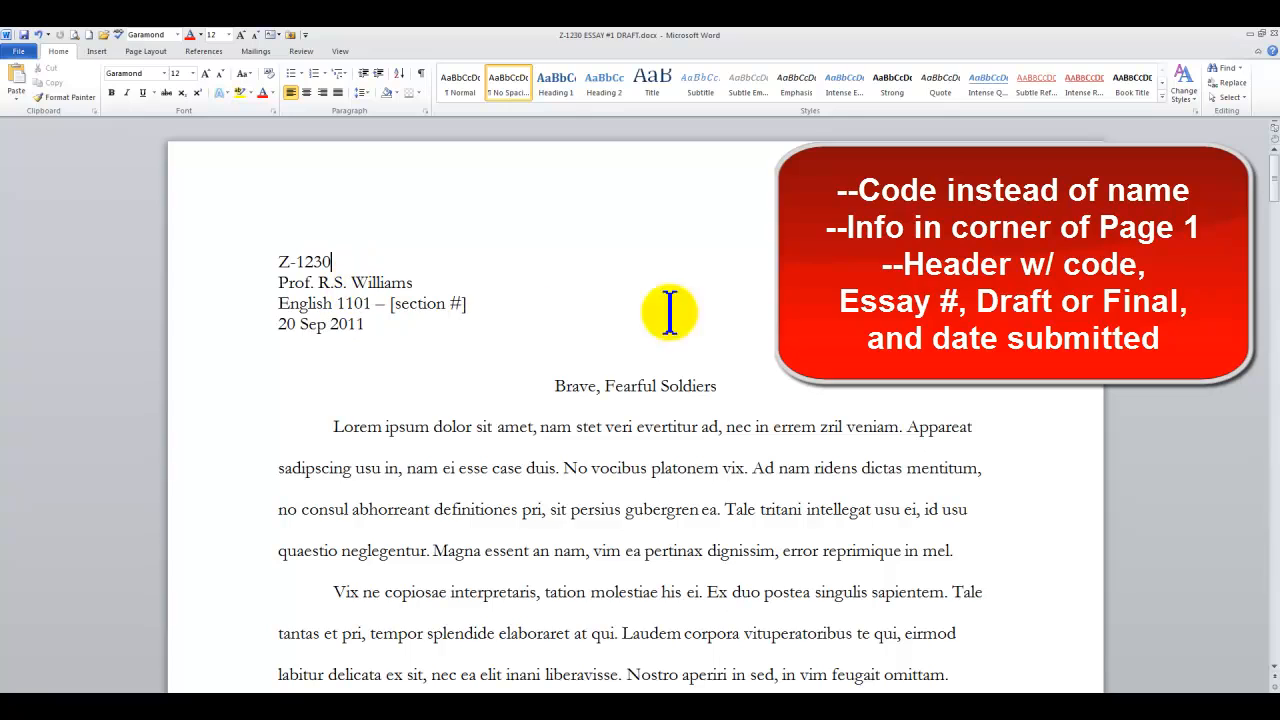
drag(1276, 190, 1270, 272)
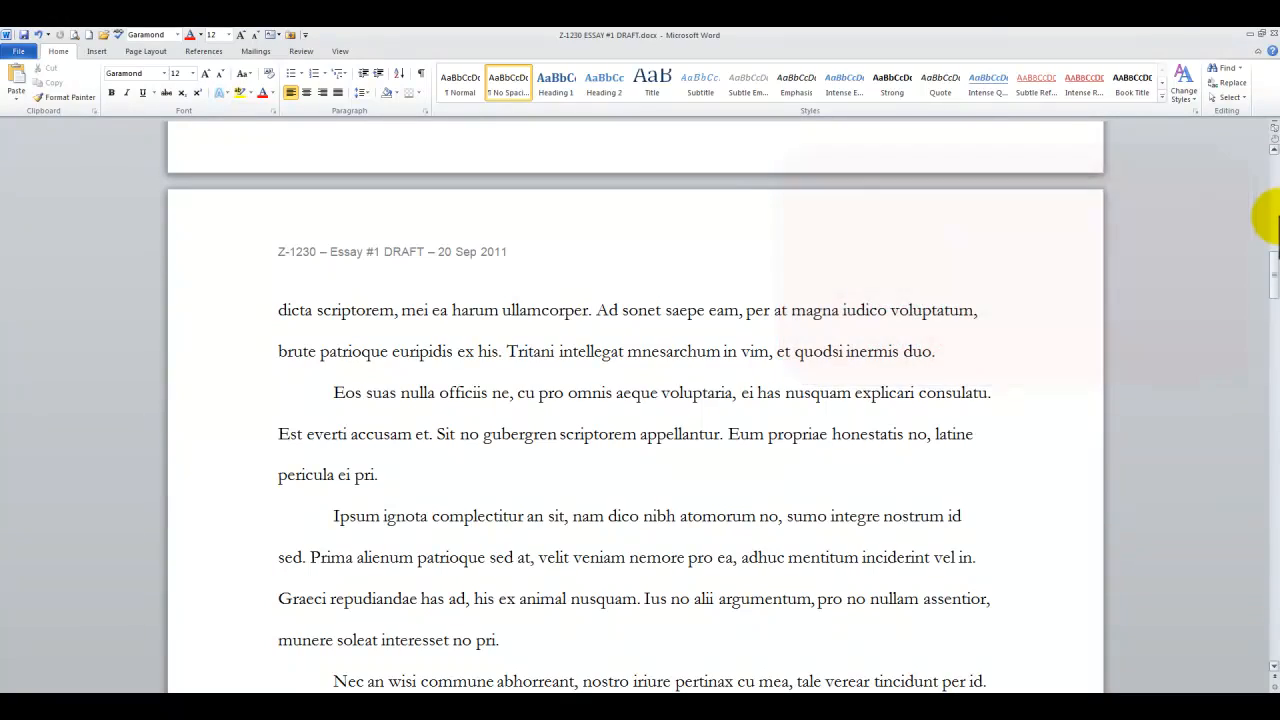
click(1273, 262)
drag(1273, 262, 1270, 305)
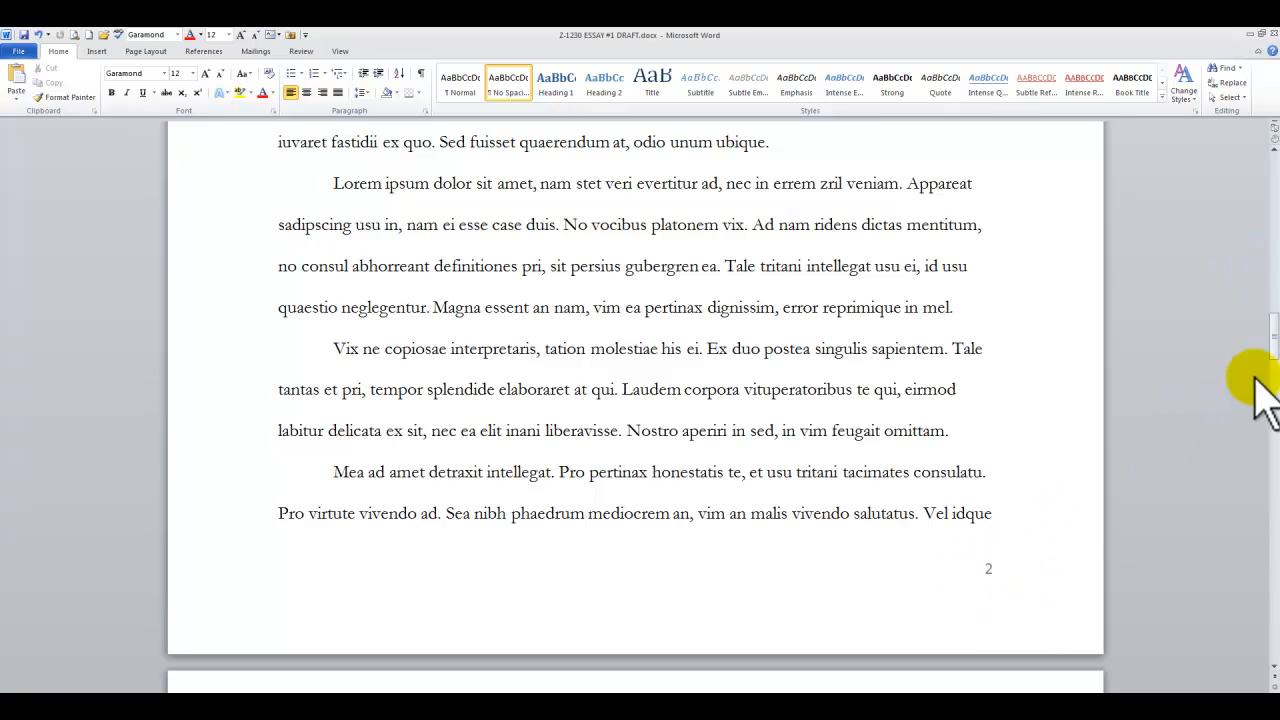
drag(1271, 357, 1272, 205)
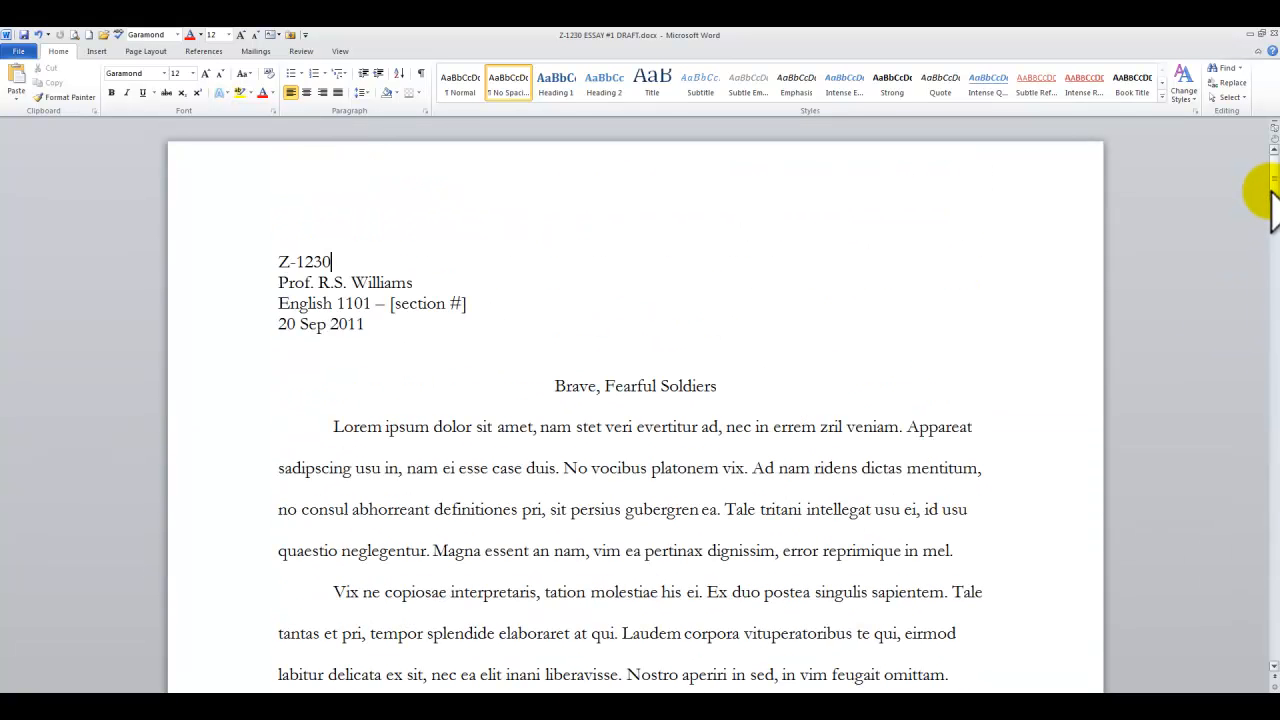